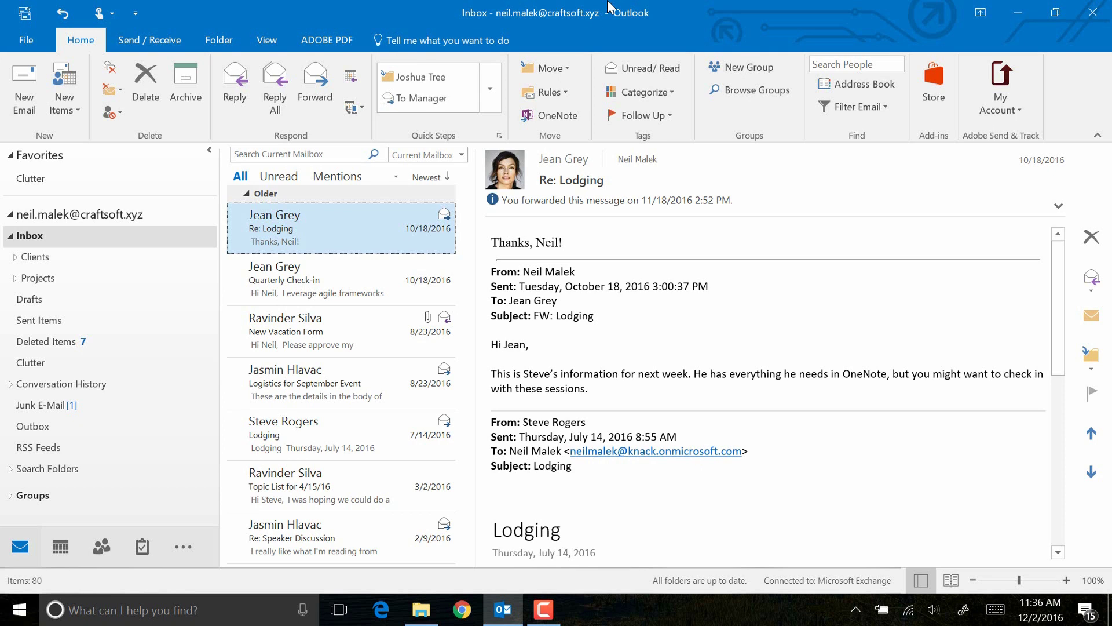
Start a new blank email message from the inbox via New Email.
left_click(25, 108)
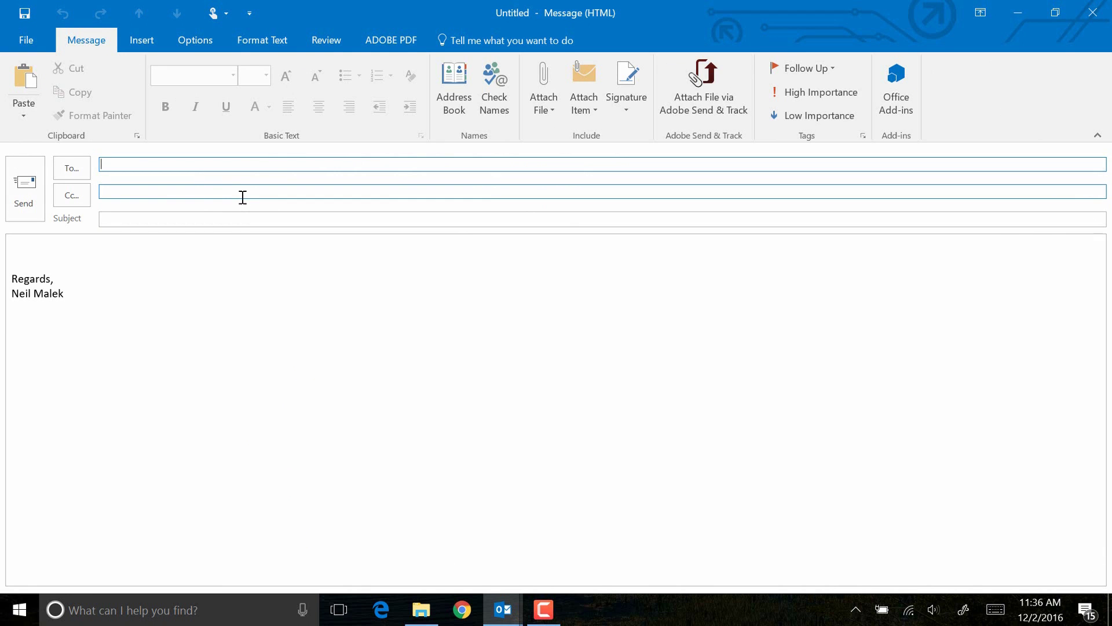
Add Jean Grey as Cc recipient and set the subject 'Working with CraftSoft'.
left_click(200, 195)
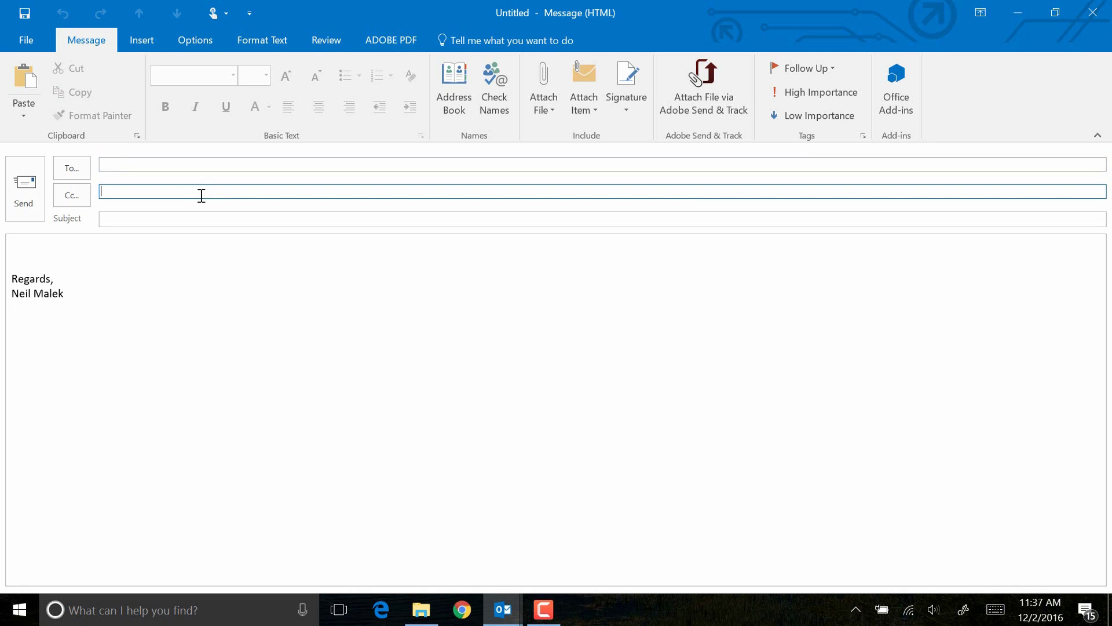
type("jean")
key("Return")
key("Tab")
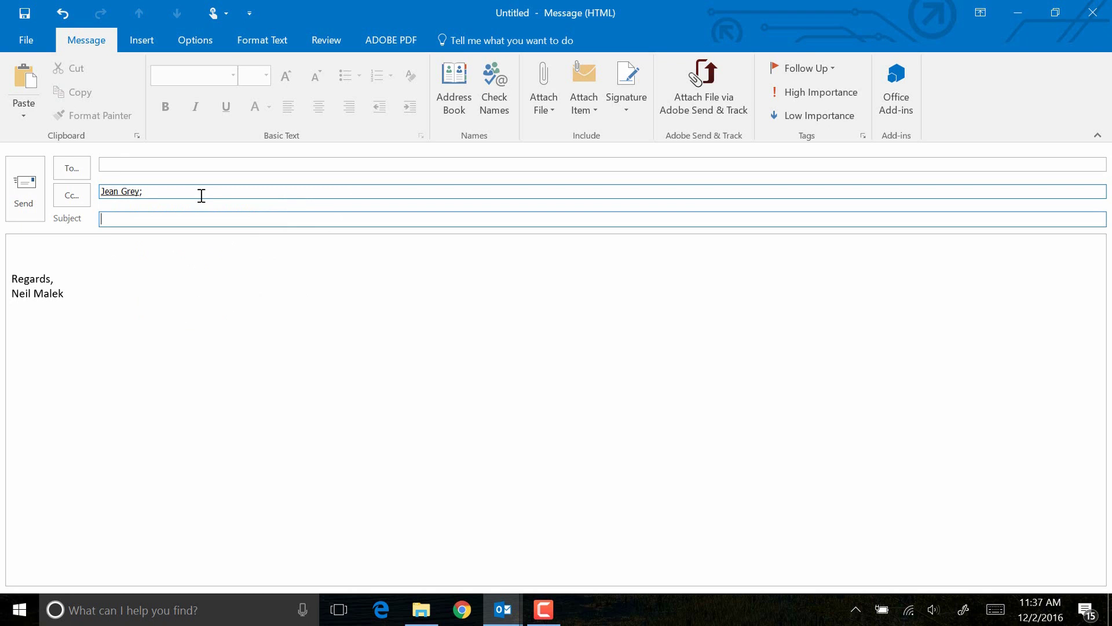
type("W")
type("orking with Cra")
type("ftSoft")
key("Tab")
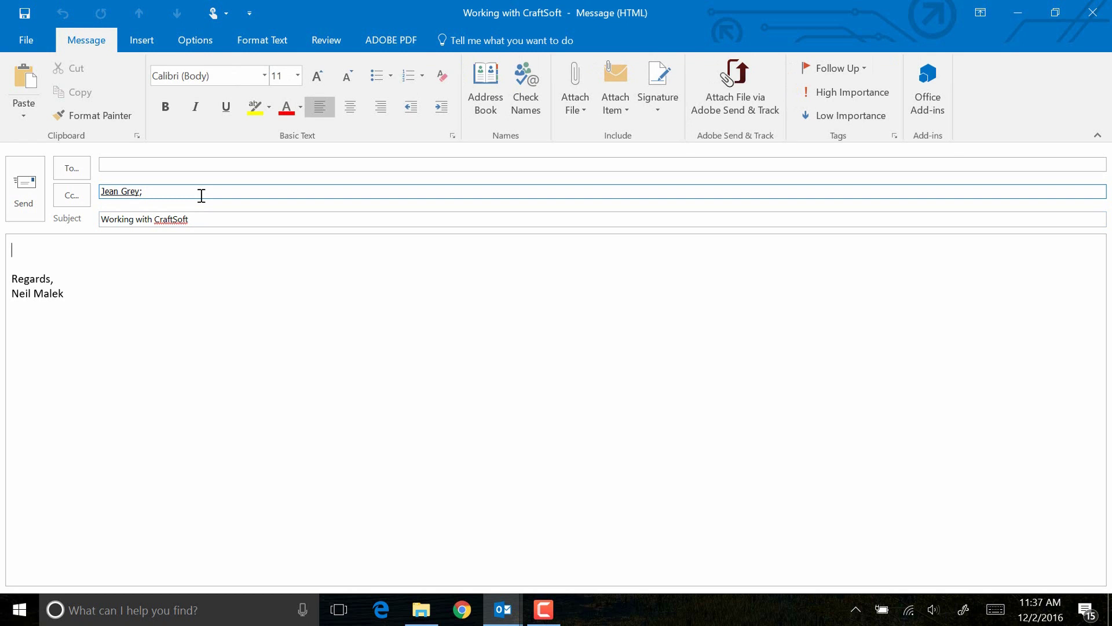
type("Hello ")
type("XXXXXX")
type(",")
Write the body 'Hello XXXXXX,' then 'Please work with us.' on a separate line.
key("Return")
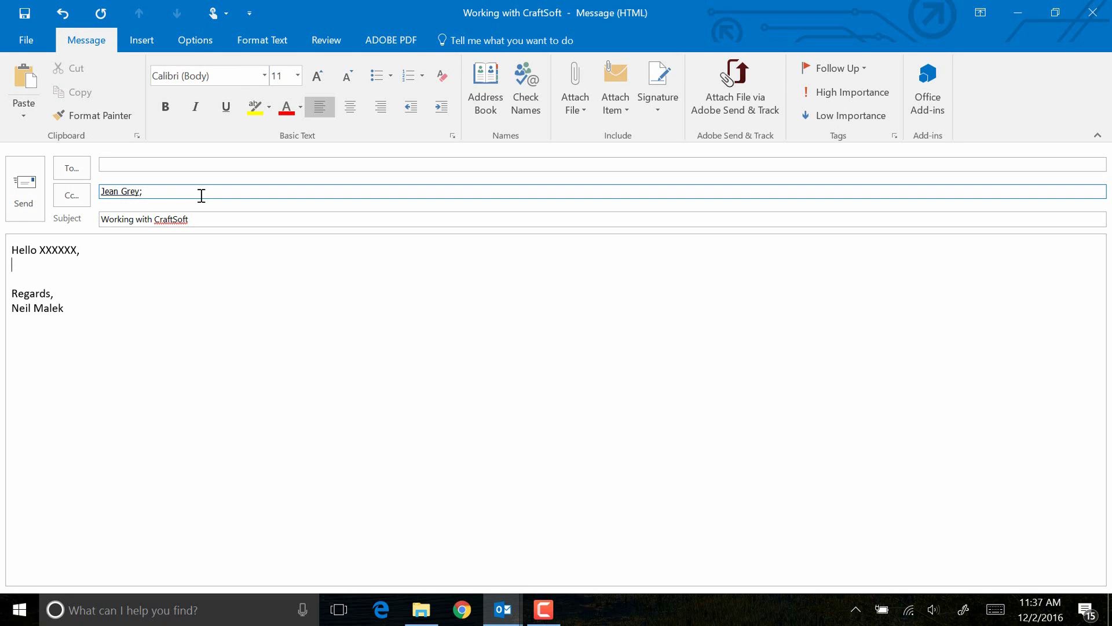
key("Return")
type("Please wor")
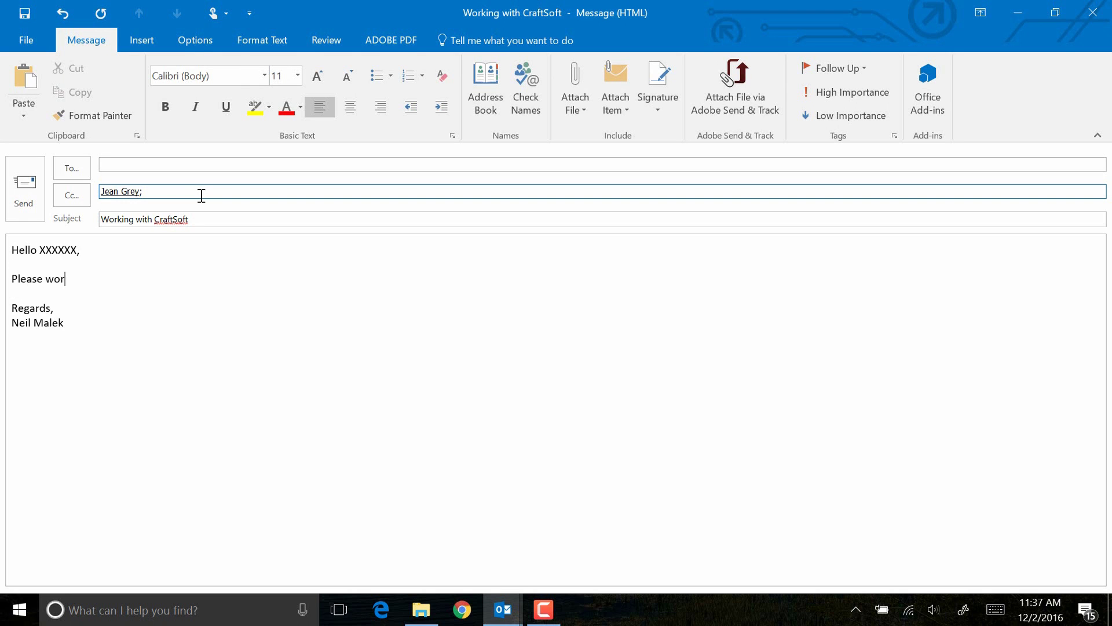
type("k with us.")
left_click(580, 104)
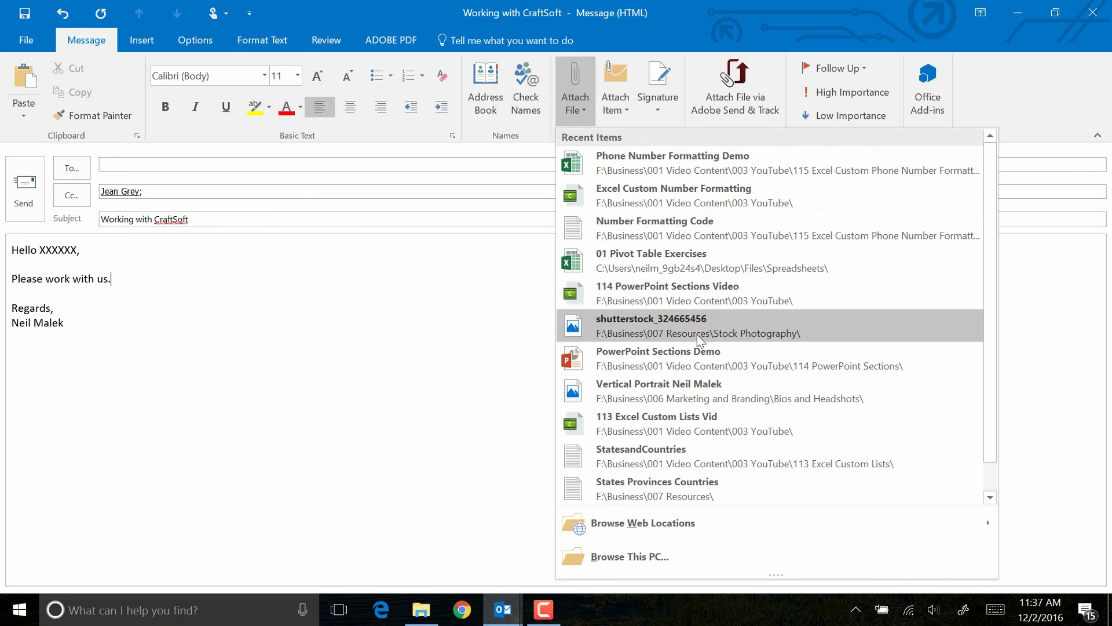
Attach the Excel tools PDF from Desktop\Files\Handouts to the message.
left_click(665, 556)
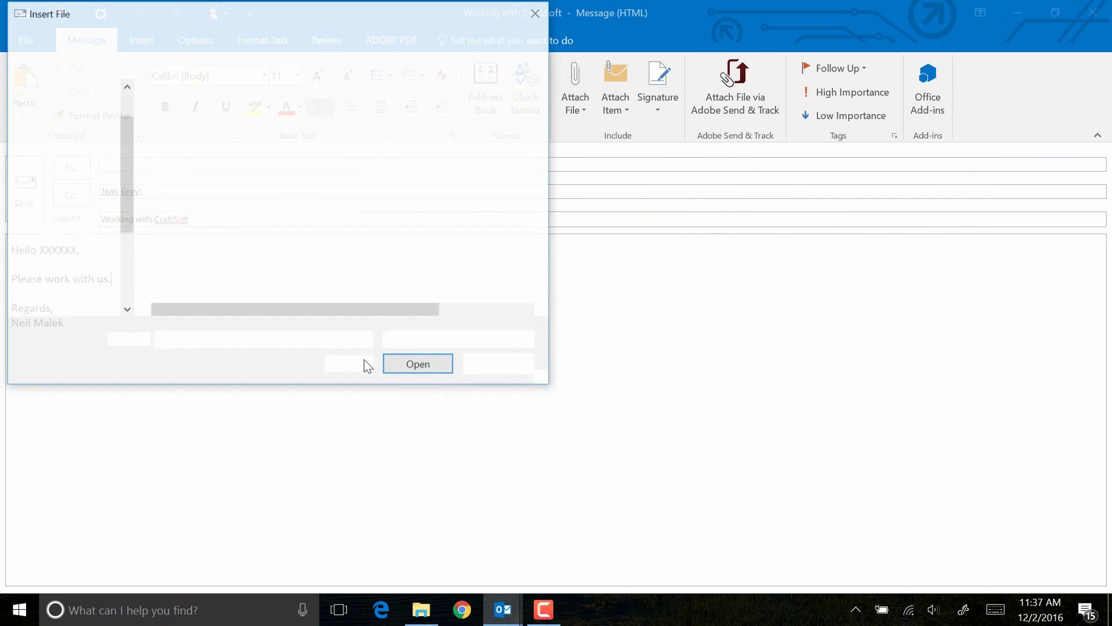
scroll(52, 113, "up", 3)
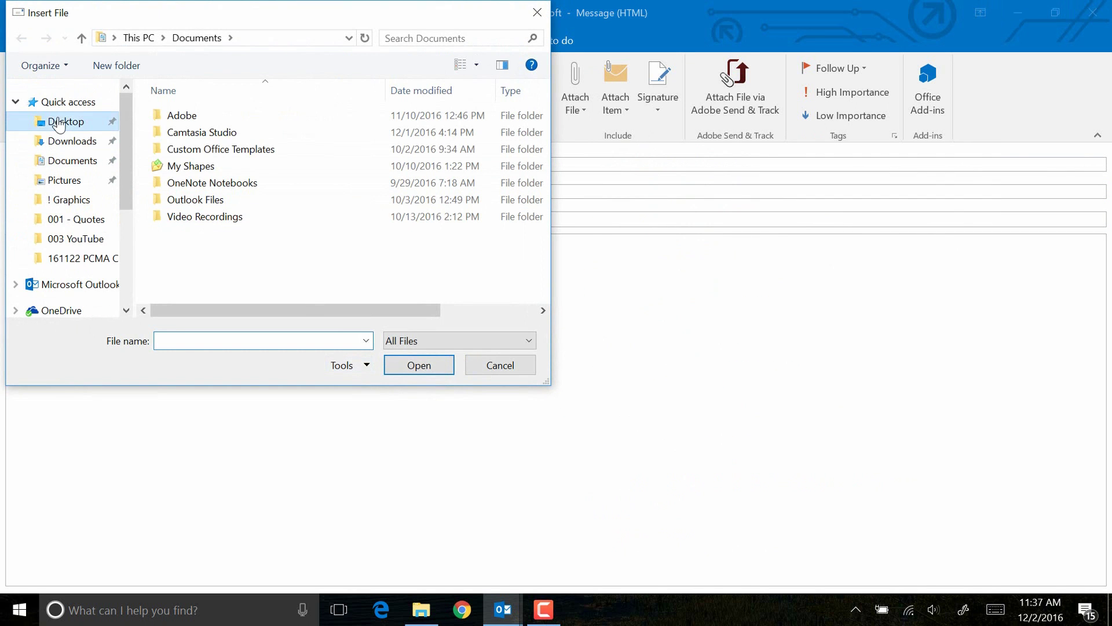
left_click(56, 124)
double_click(182, 121)
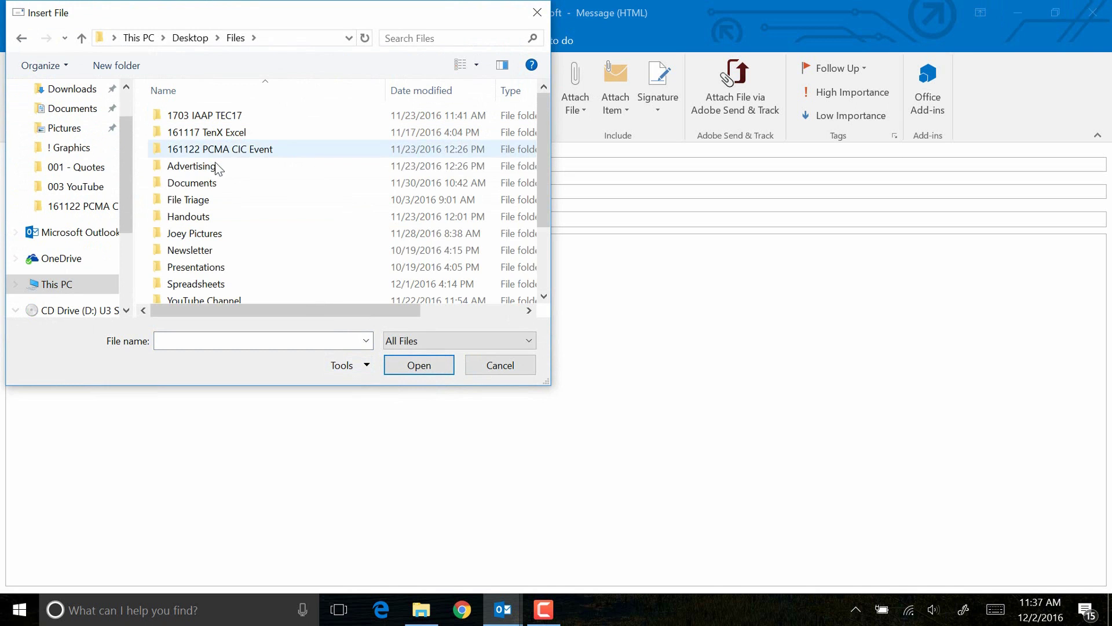
scroll(215, 165, "down", 2)
scroll(218, 175, "up", 1)
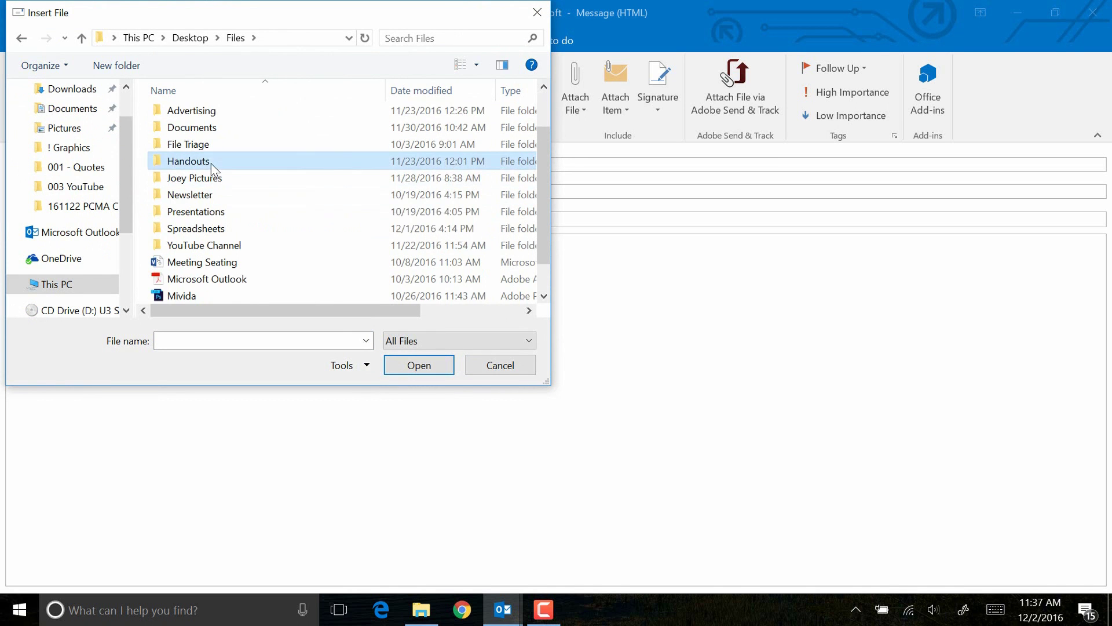
double_click(213, 168)
double_click(216, 181)
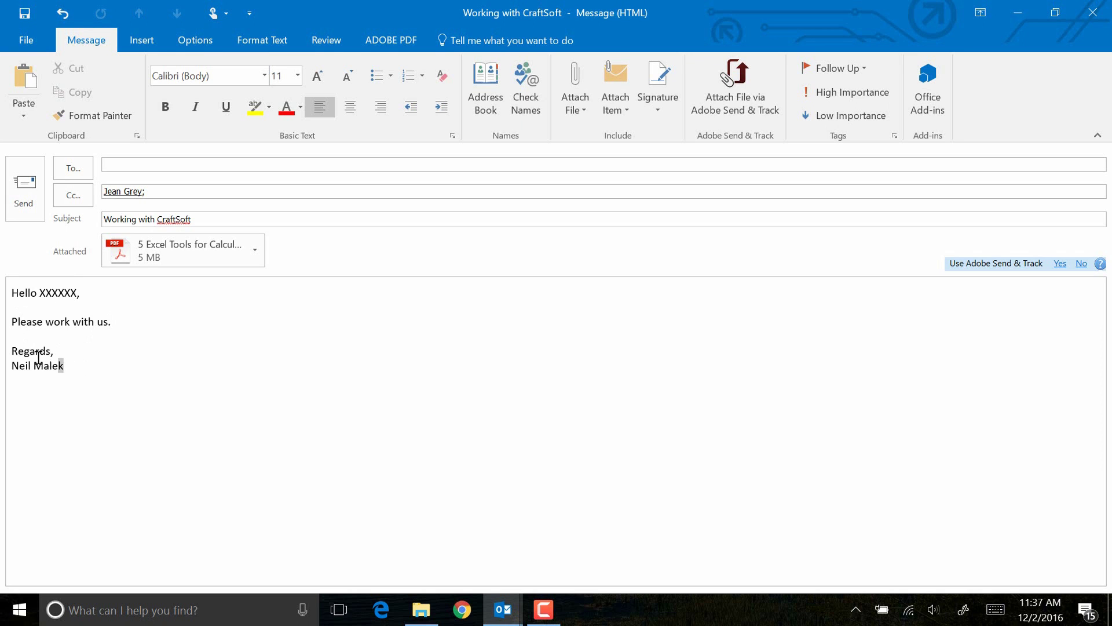
Remove the Regards signature lines from the message body.
left_click_drag(77, 369, 11, 350)
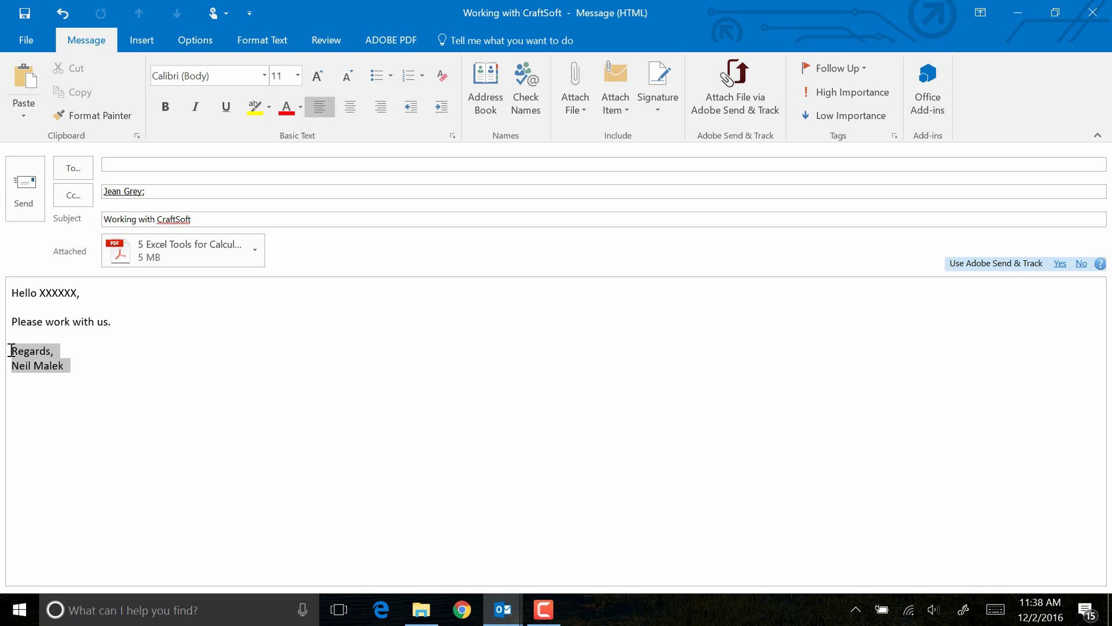
key("Delete")
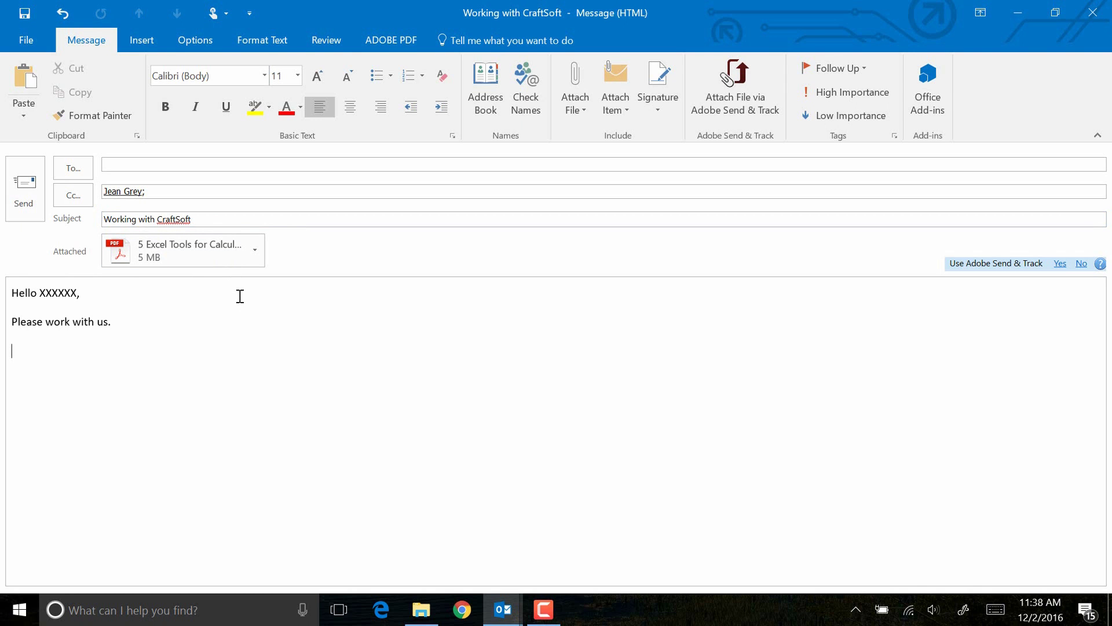
left_click(30, 37)
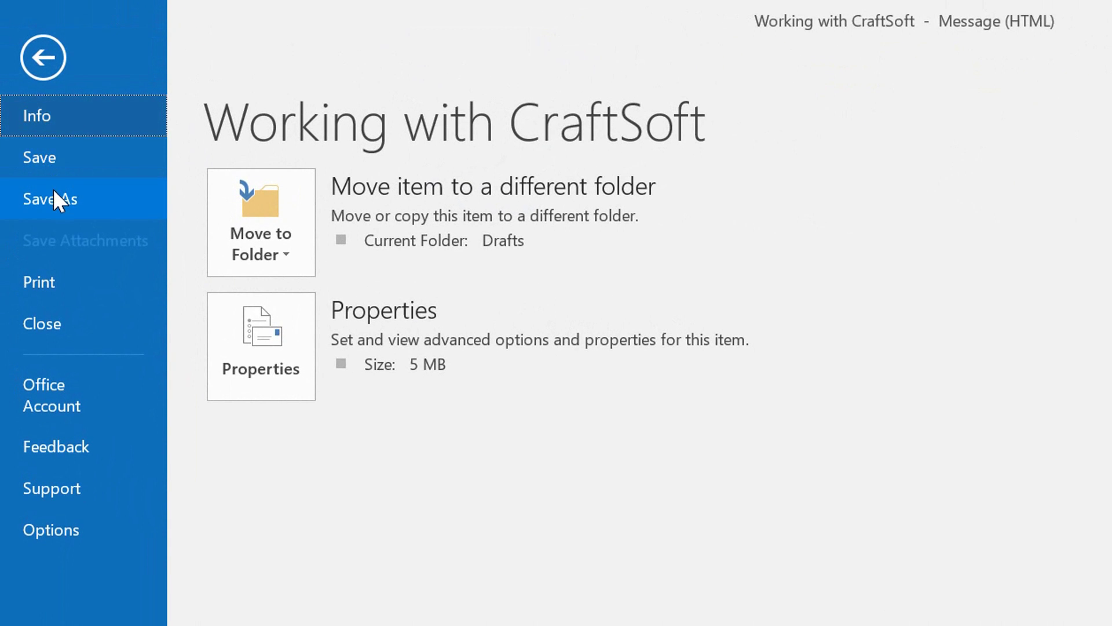
Save the message as an Outlook Template named 'Prospective Clients' in the Templates folder.
key("Escape")
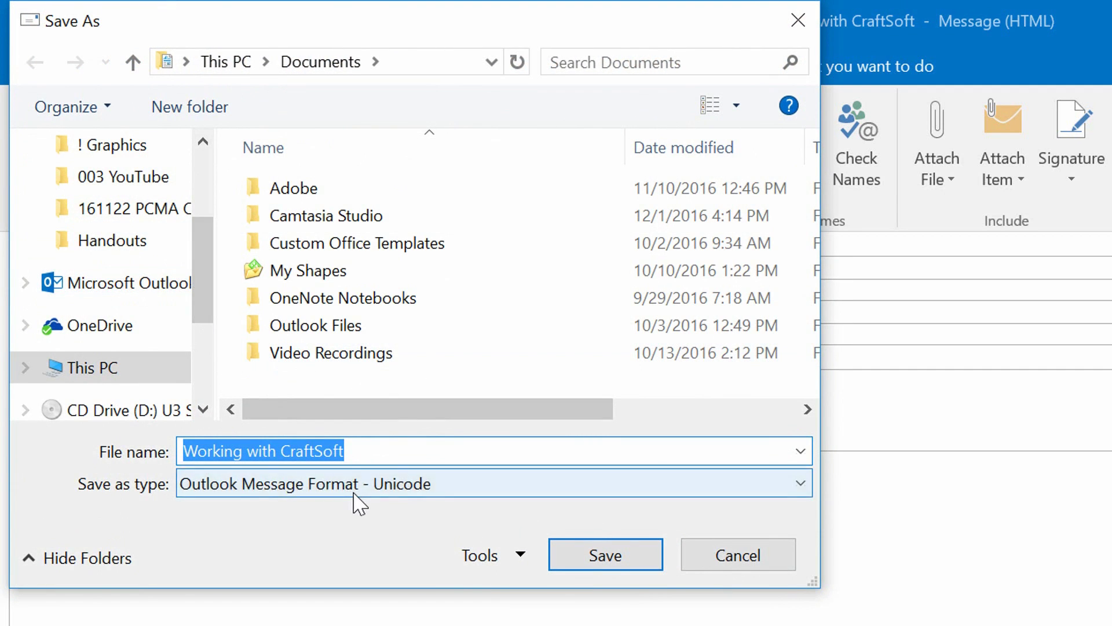
left_click(364, 484)
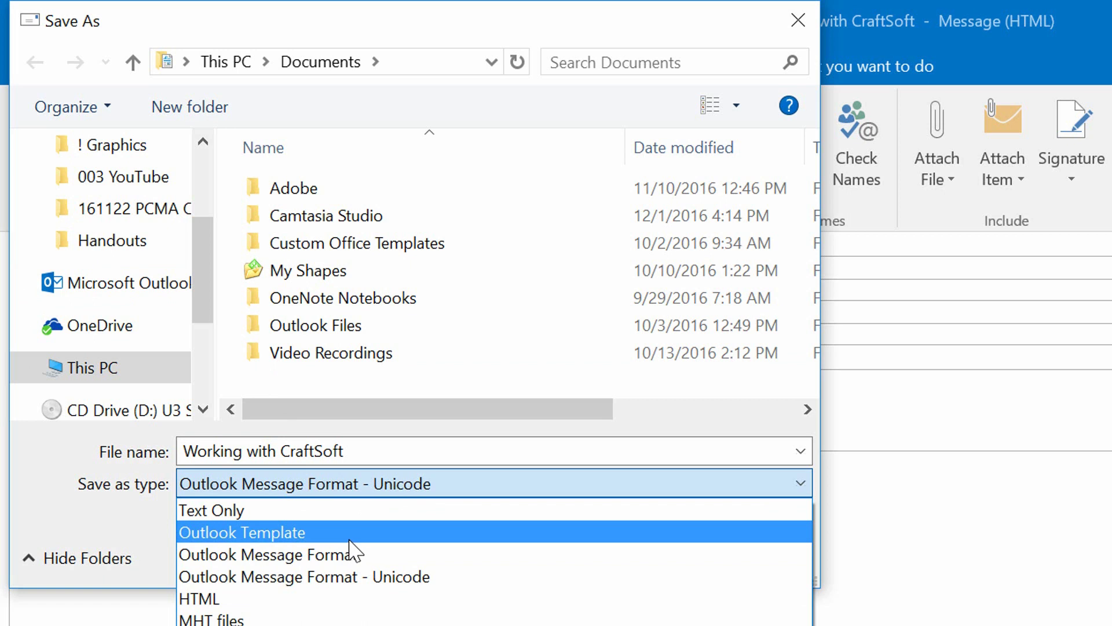
left_click(352, 533)
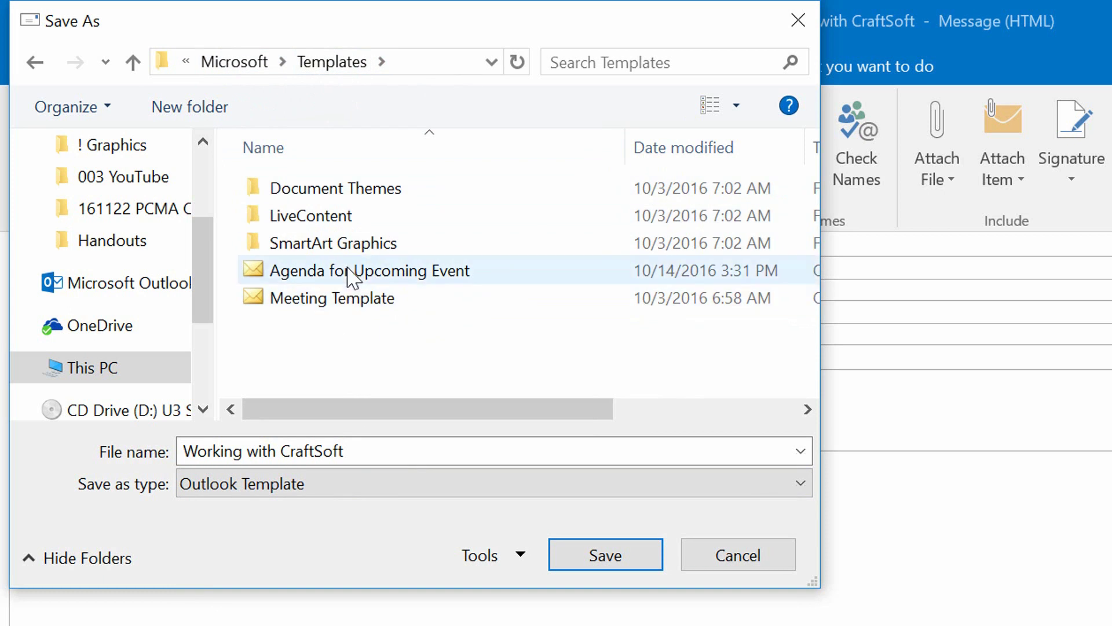
left_click(368, 449)
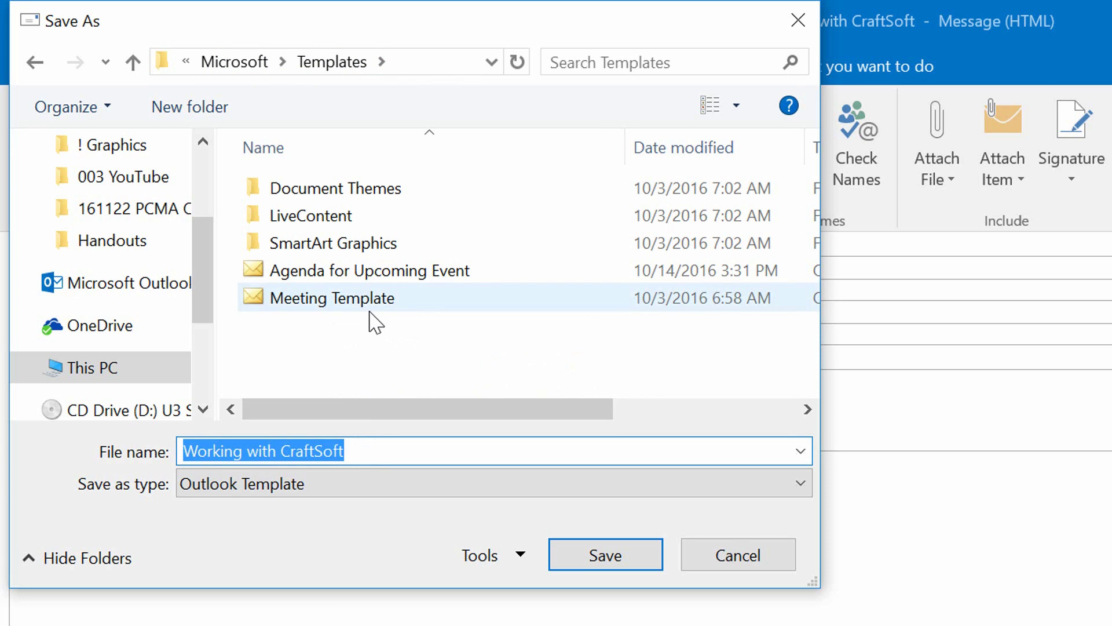
type("Prospective Cli")
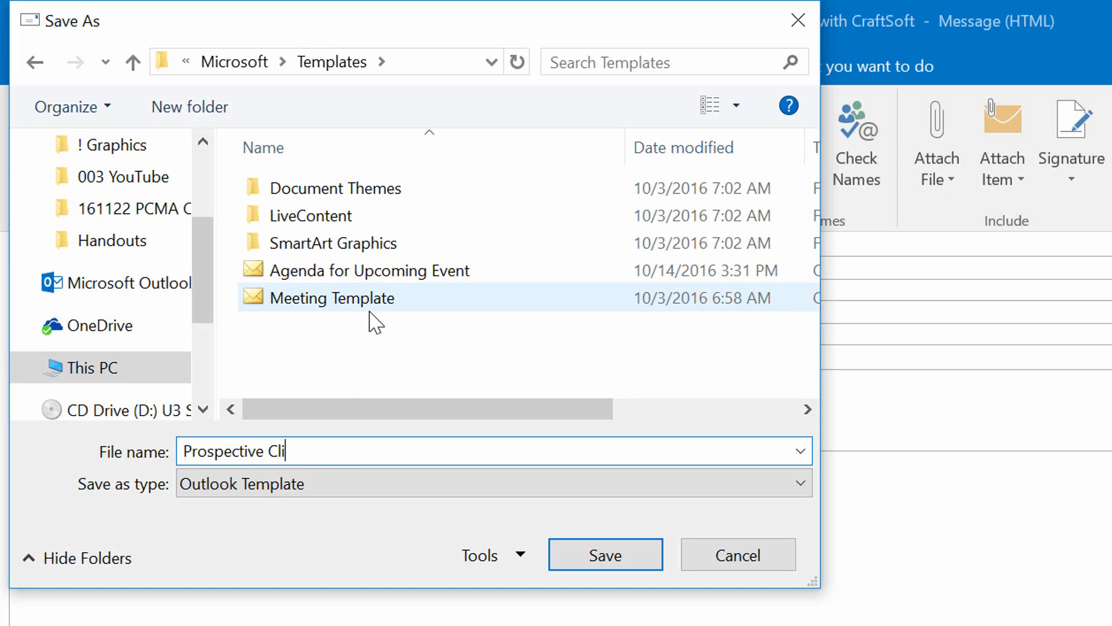
type("ents")
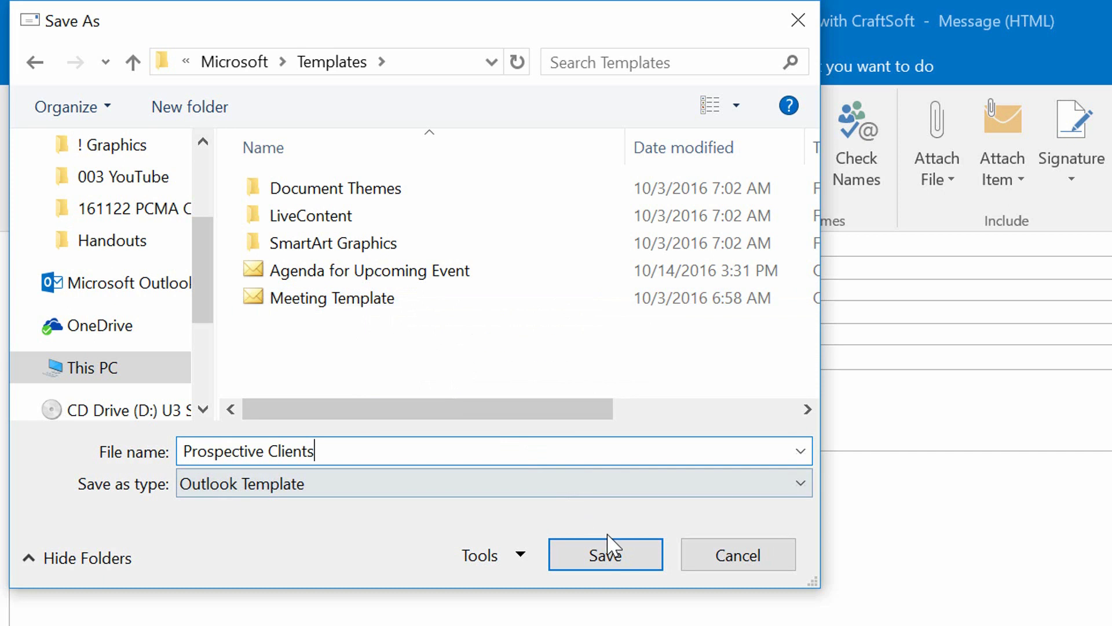
left_click(619, 559)
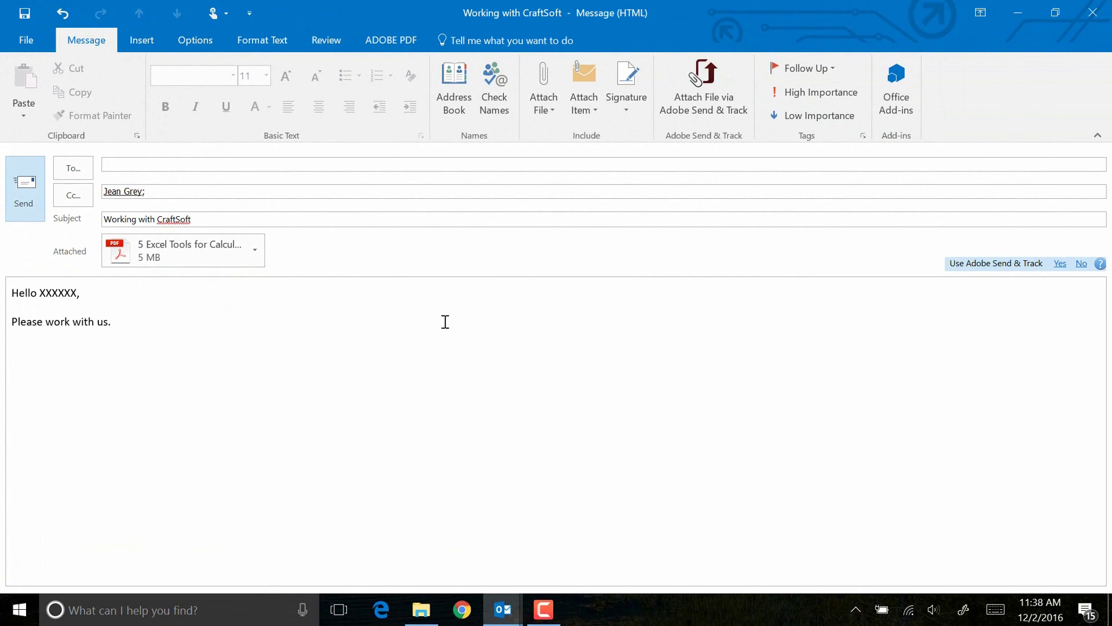
Close the CraftSoft message and discard its changes.
left_click(1094, 24)
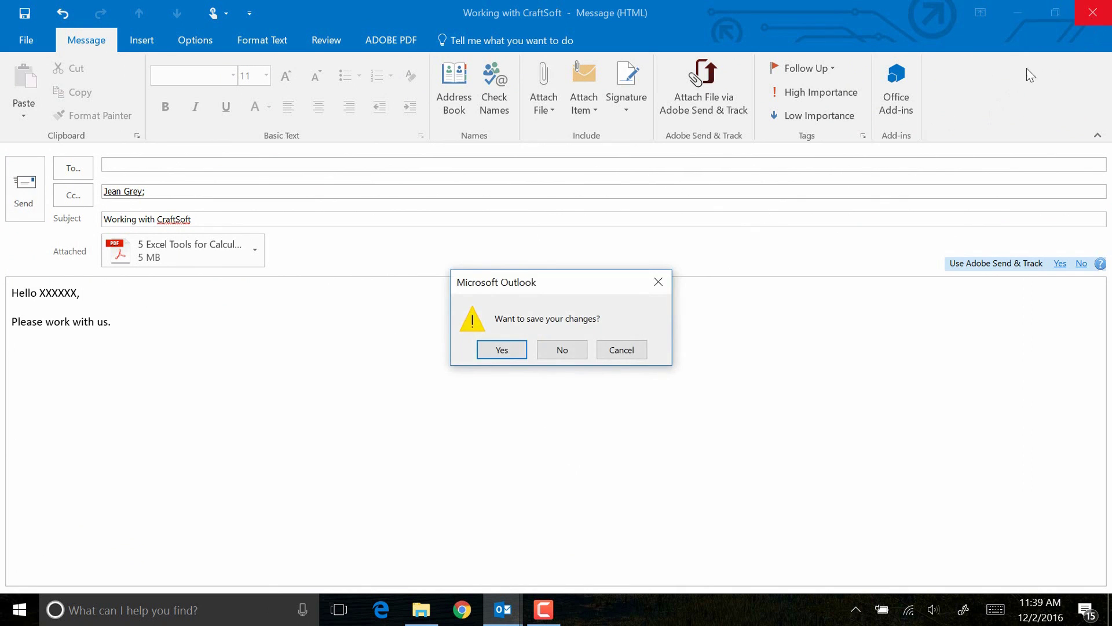
left_click(562, 351)
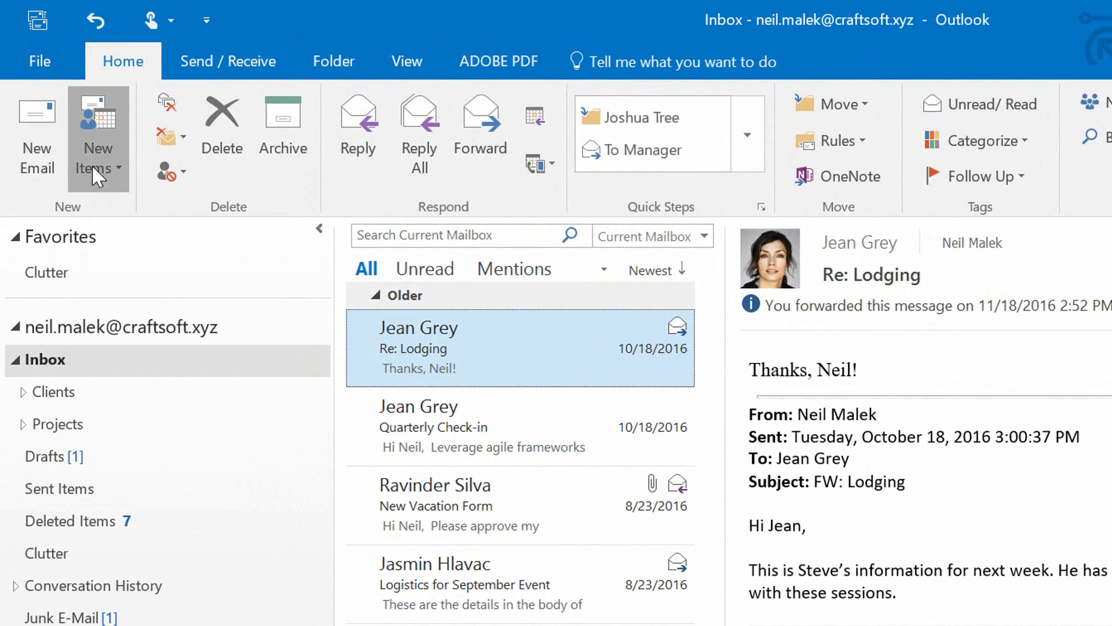
Bring up the Choose Form dialog via New Items > More Items.
left_click(88, 158)
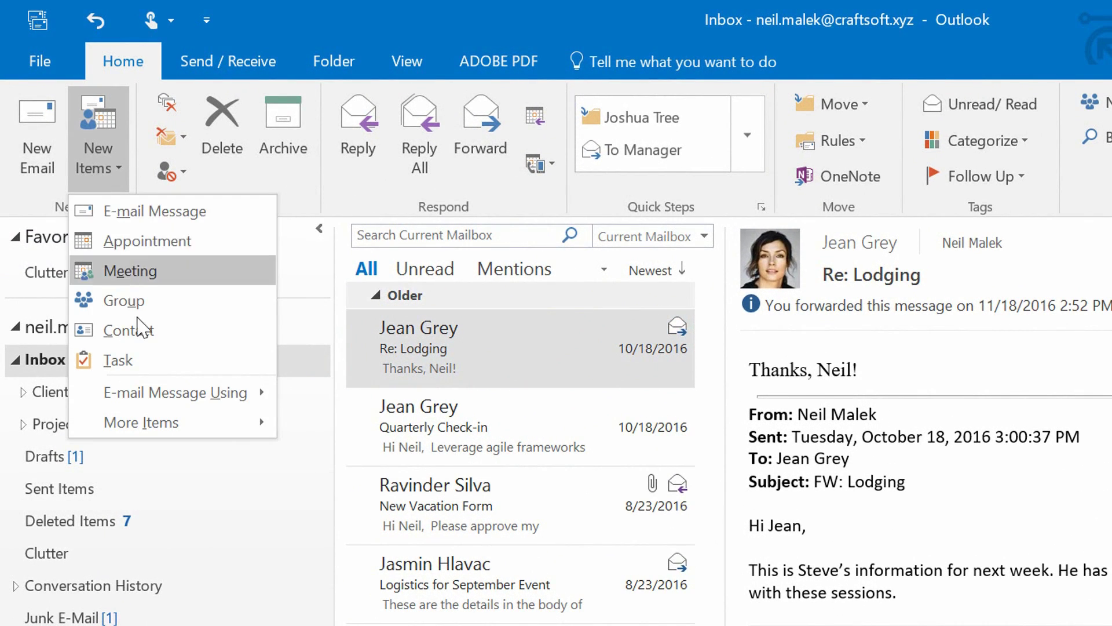
mouse_move(141, 423)
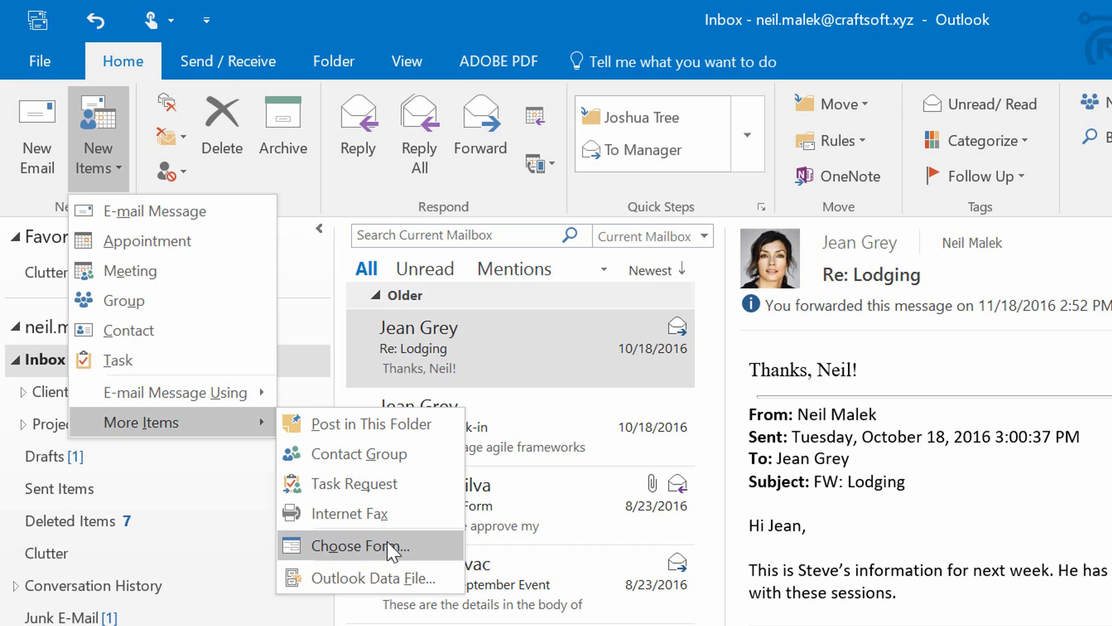
left_click(391, 551)
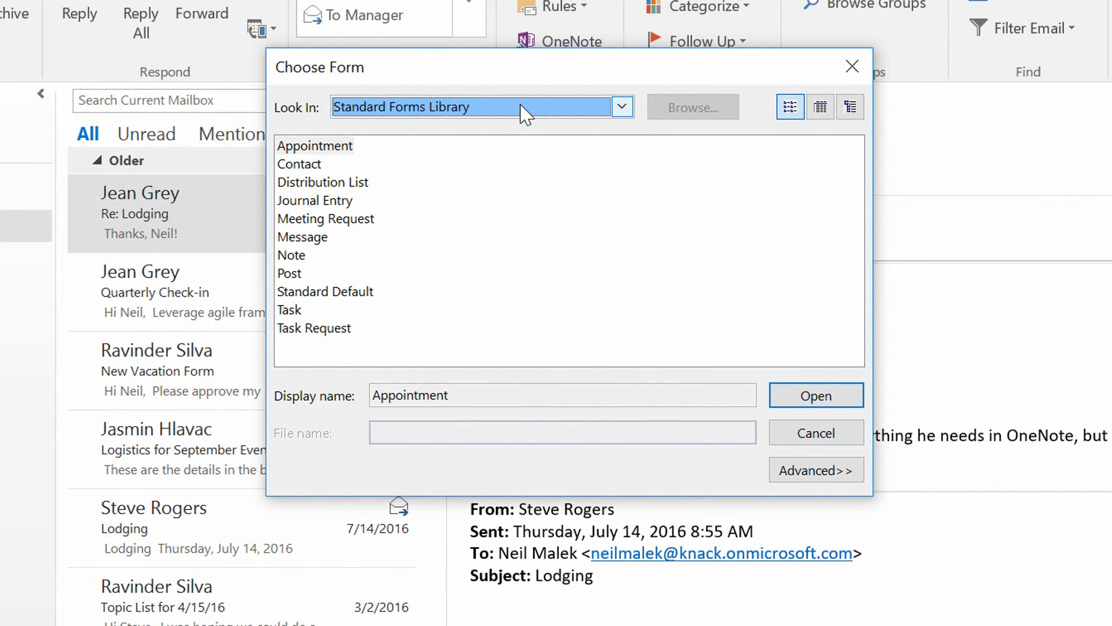
Show User Templates in File System and select the Prospective Clients template.
left_click(525, 111)
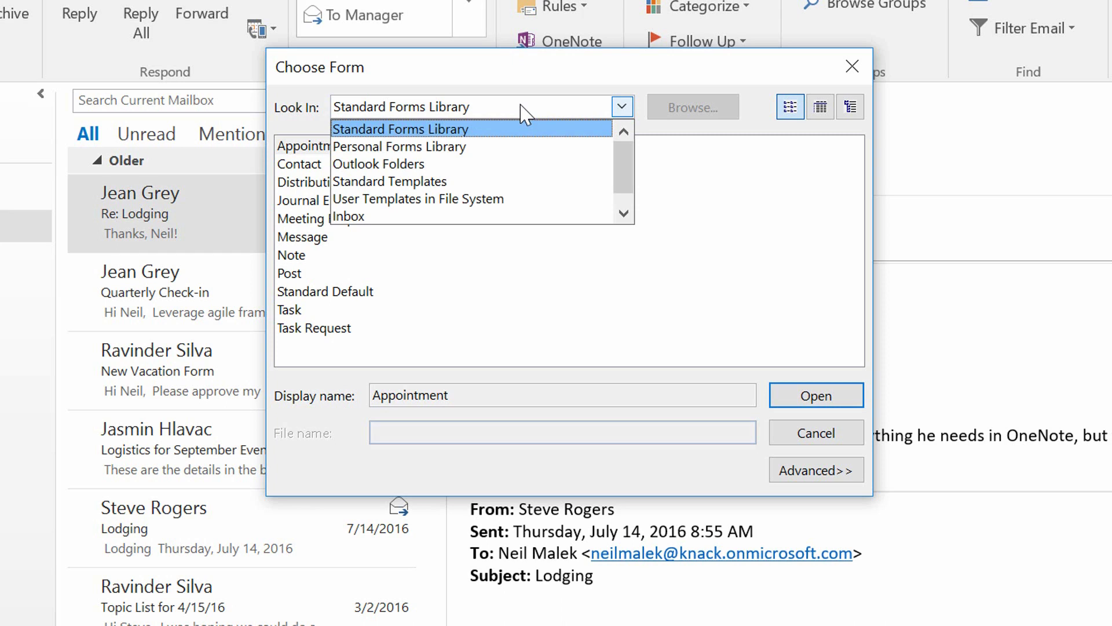
left_click(486, 201)
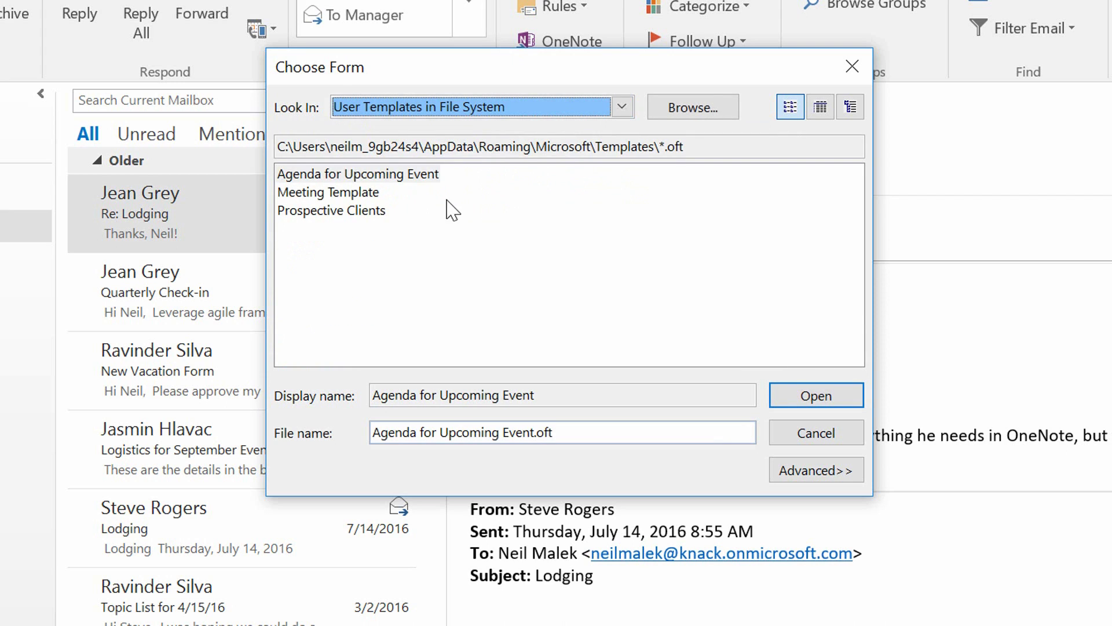
left_click(338, 217)
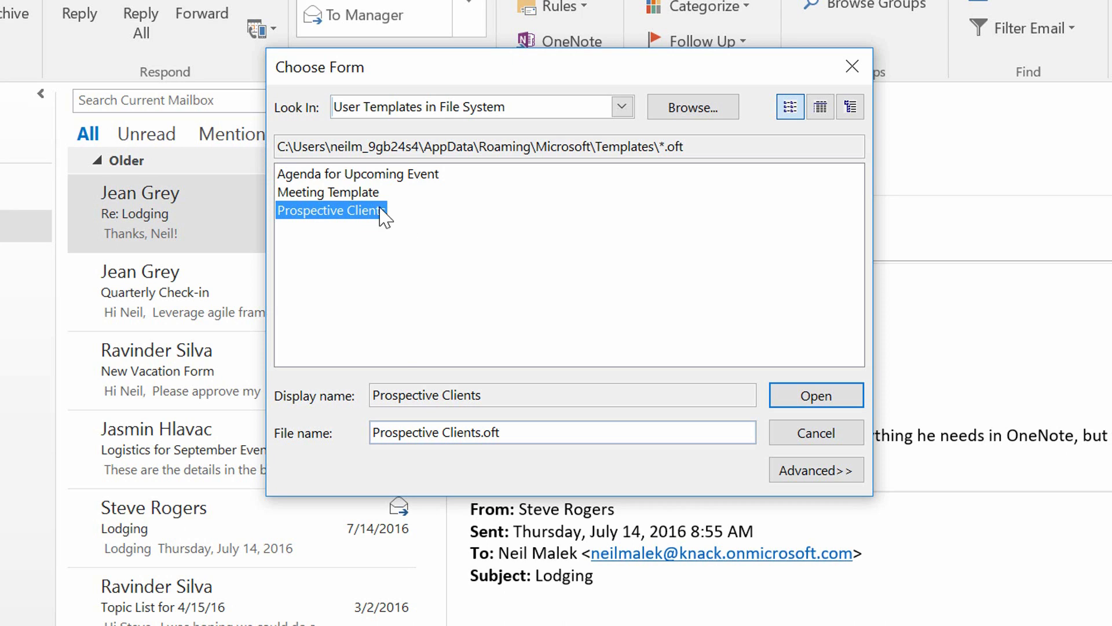
left_click(281, 154)
Select and copy the Templates folder path, then cancel out of Choose Form.
left_click_drag(280, 153, 583, 147)
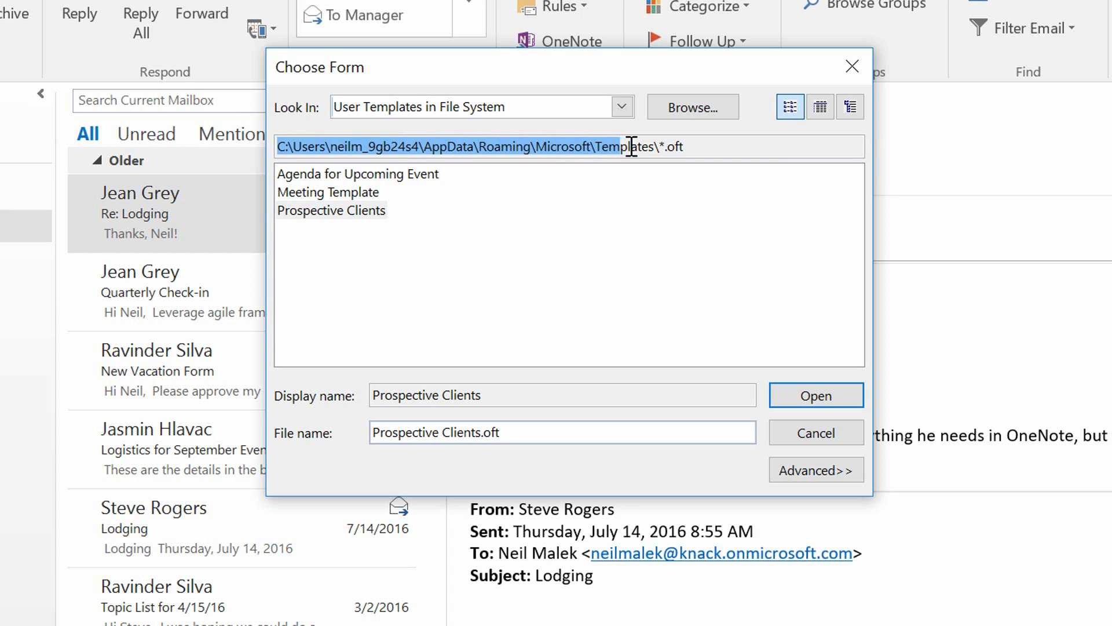
left_click_drag(583, 147, 660, 147)
key("ctrl+c")
left_click(813, 439)
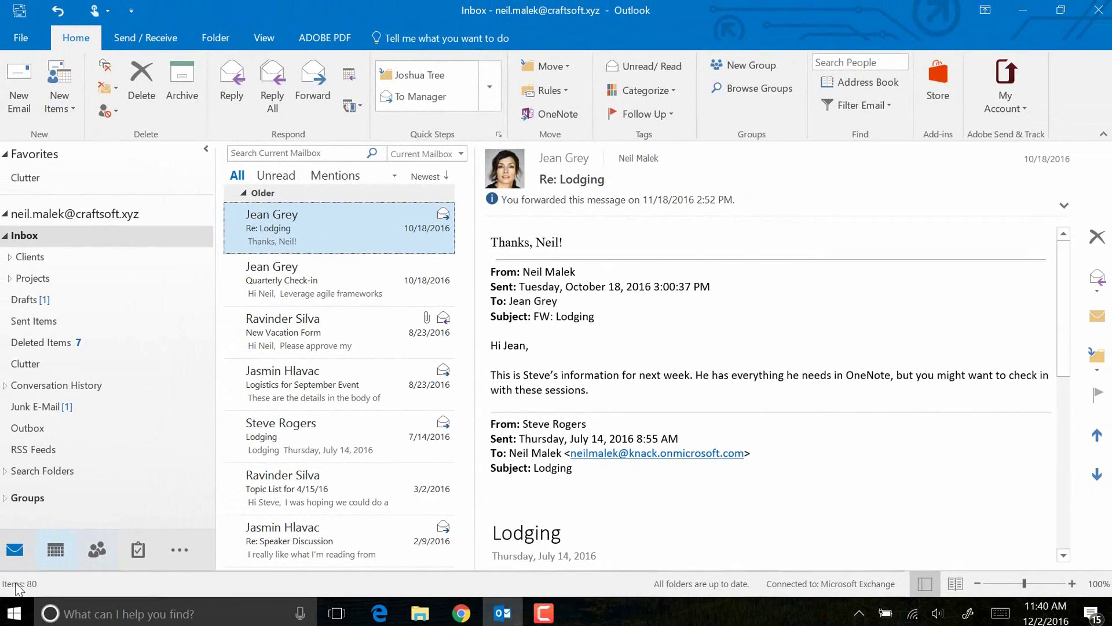
Paste the Templates folder path into Start search and open the folder in File Explorer.
left_click(20, 613)
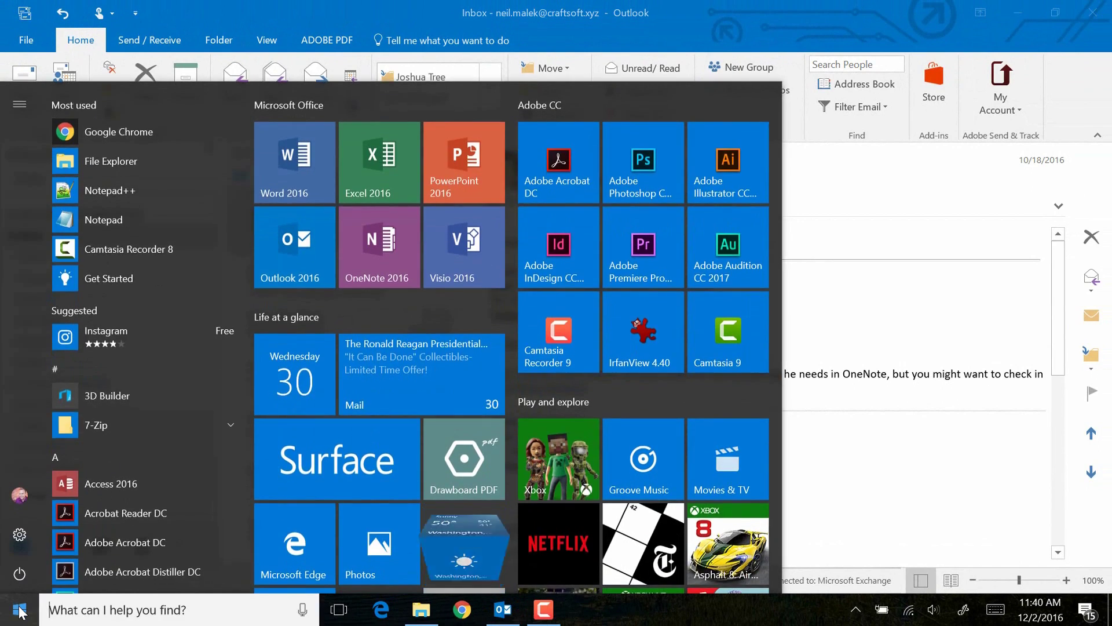
key("ctrl+v")
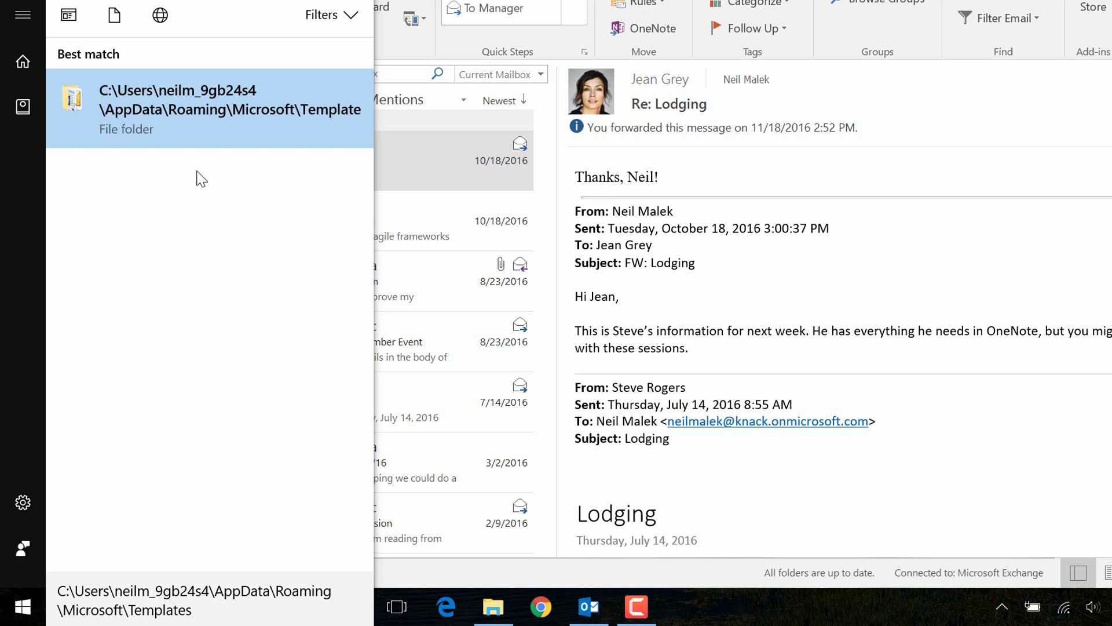
left_click(186, 112)
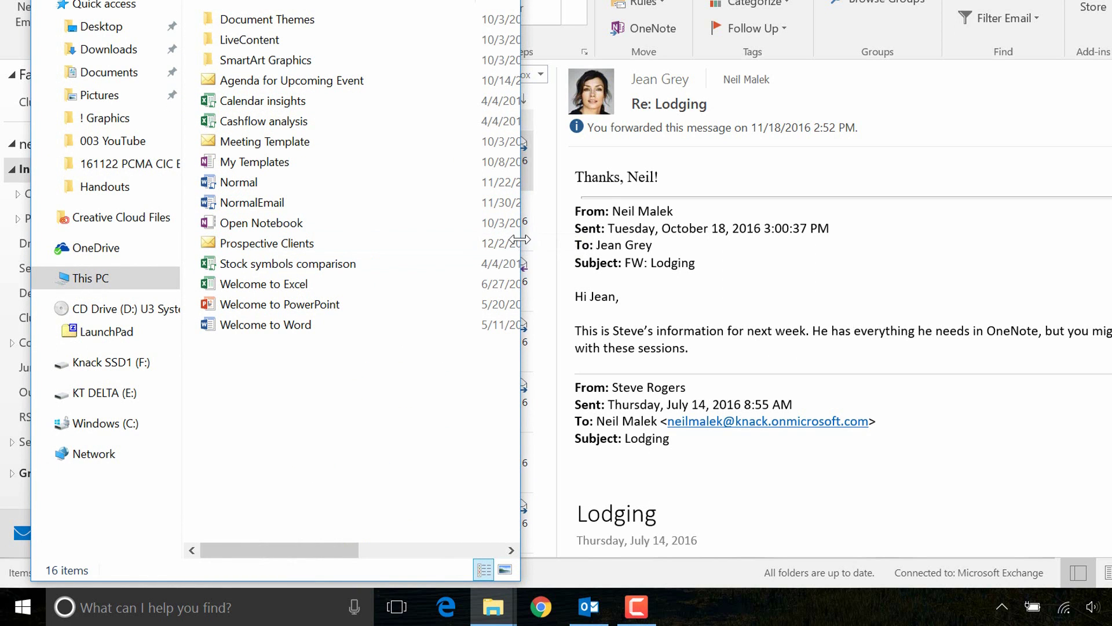
Drag the Prospective Clients template onto the Outlook taskbar button to pin it to its jump list.
left_click_drag(521, 245, 722, 247)
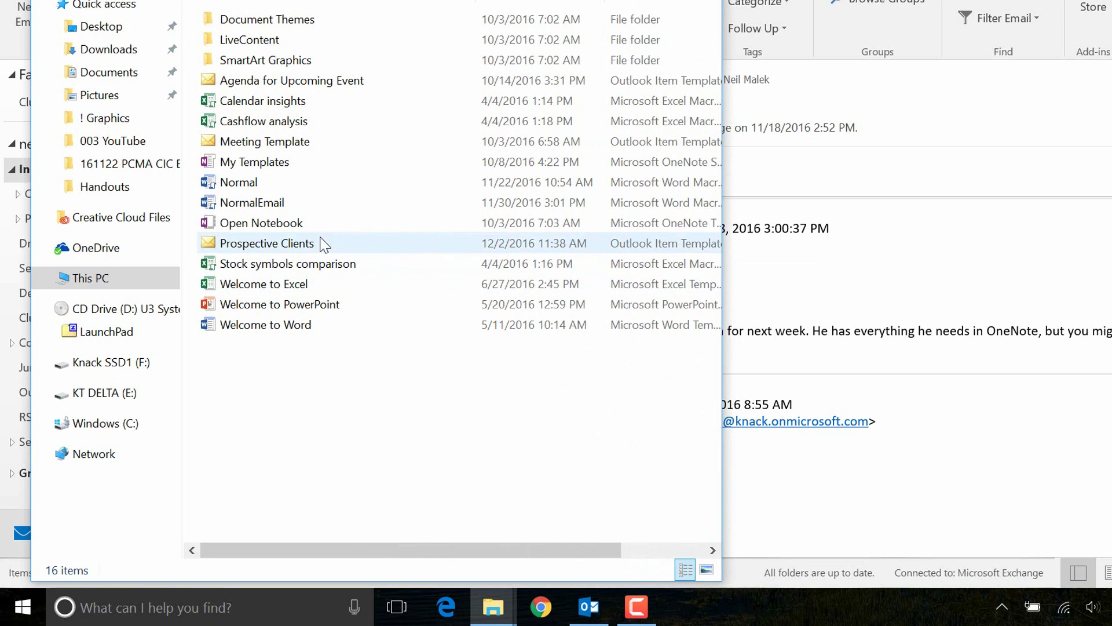
left_click(287, 245)
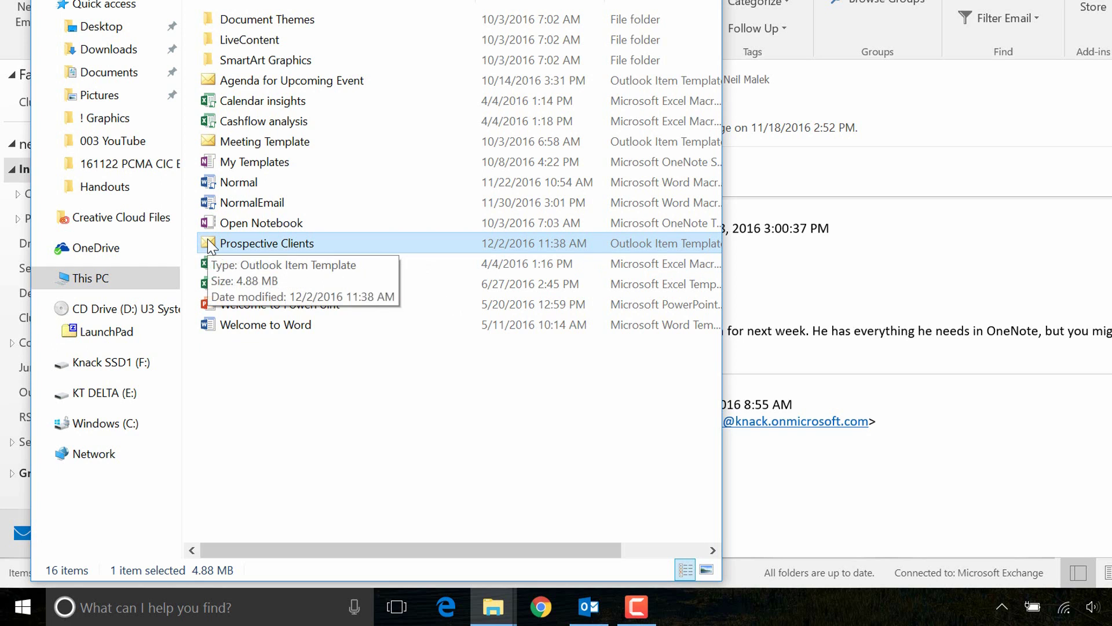
left_click_drag(208, 247, 531, 489)
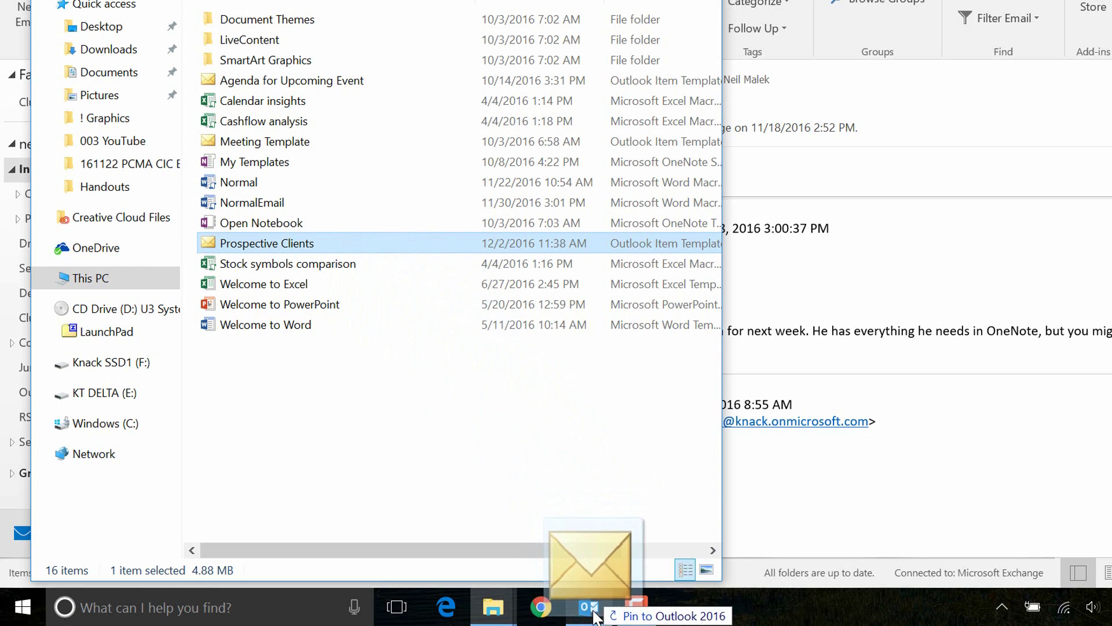
left_click_drag(531, 489, 596, 617)
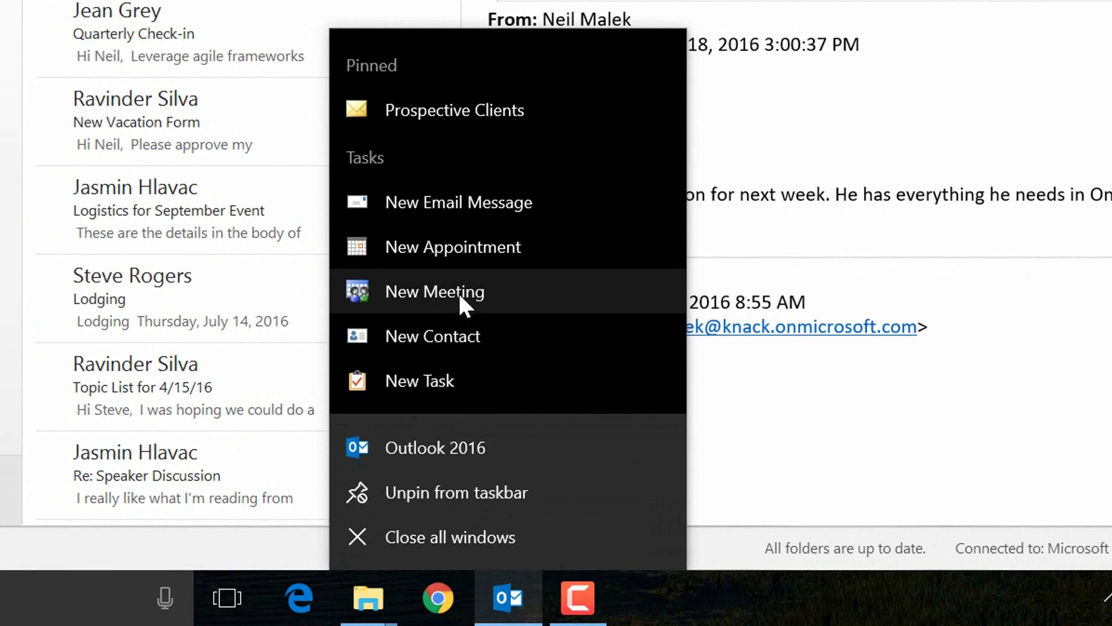
mouse_move(455, 110)
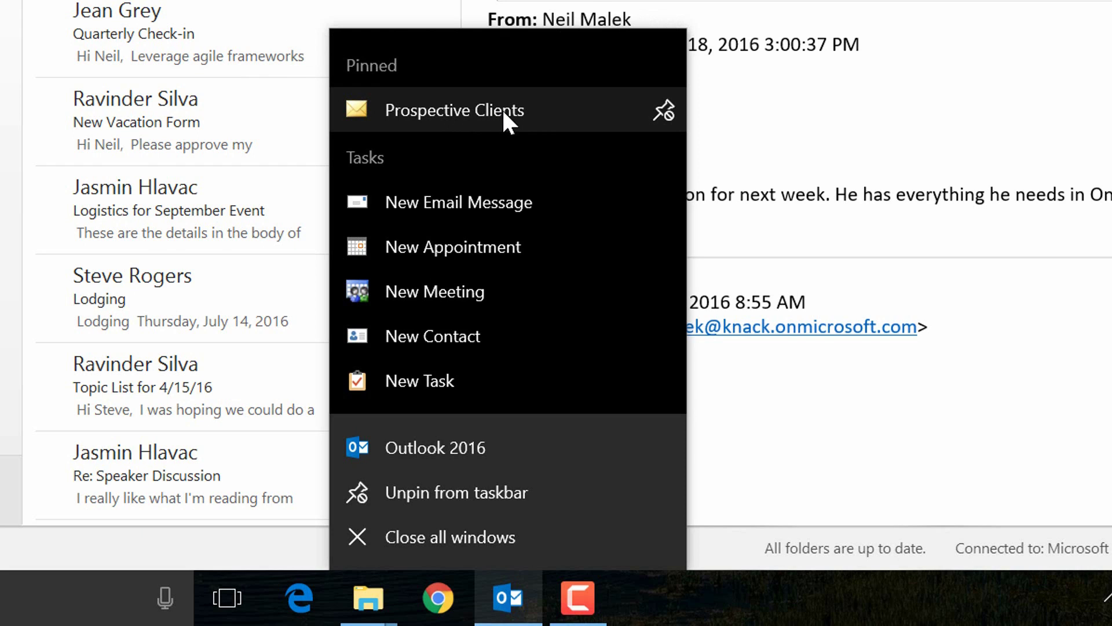
Dismiss the jump list and close the Templates folder window.
left_click(502, 108)
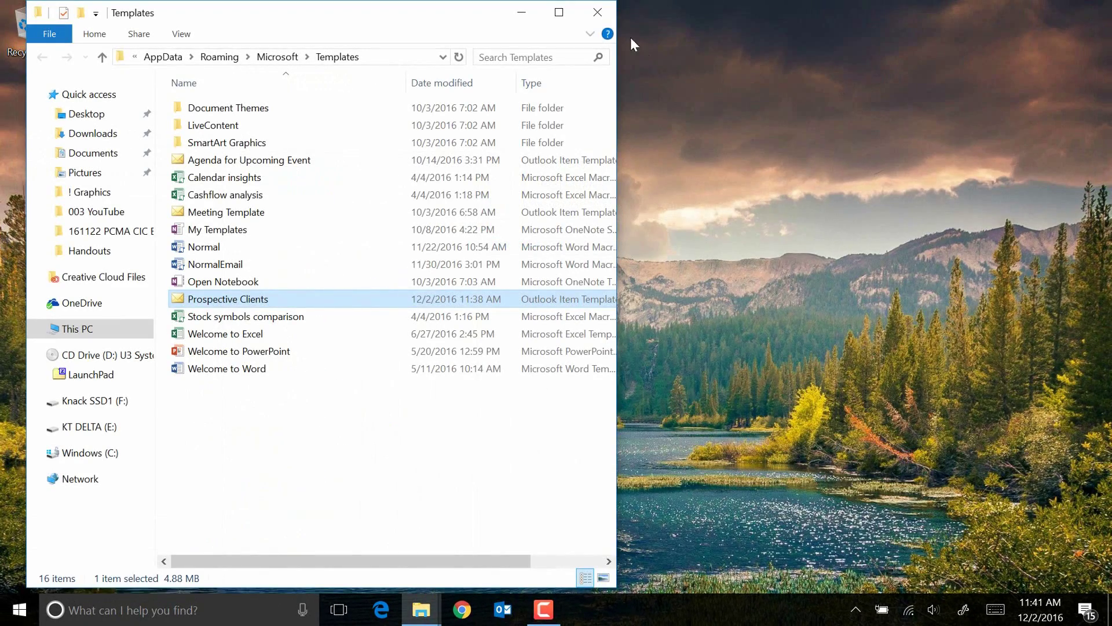
left_click(598, 13)
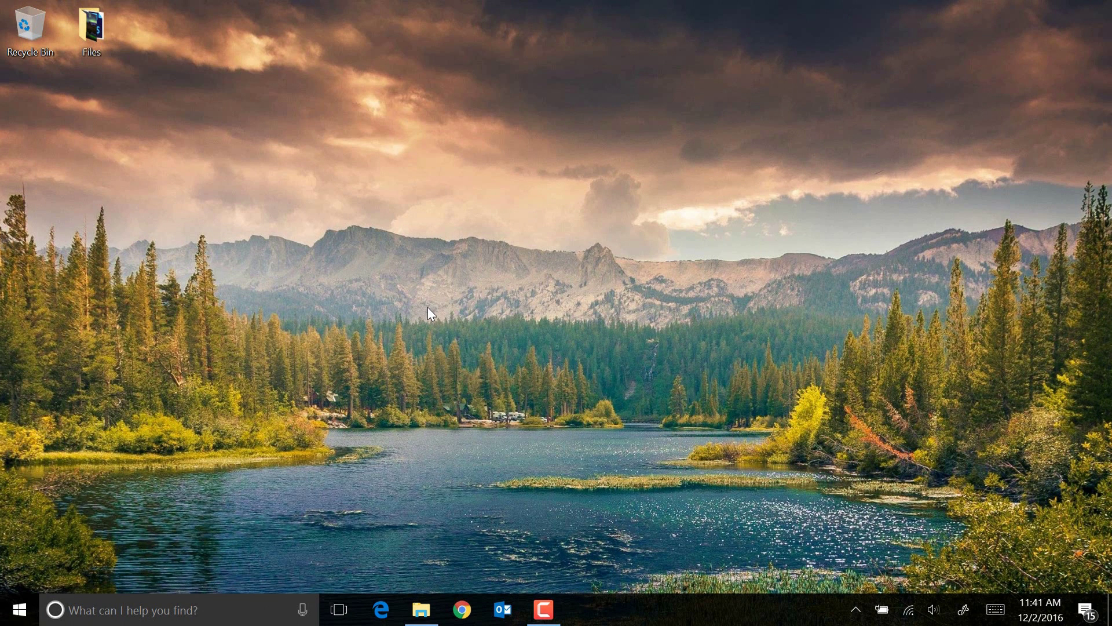
Relaunch Outlook from the taskbar and bring up its jump list.
left_click(503, 610)
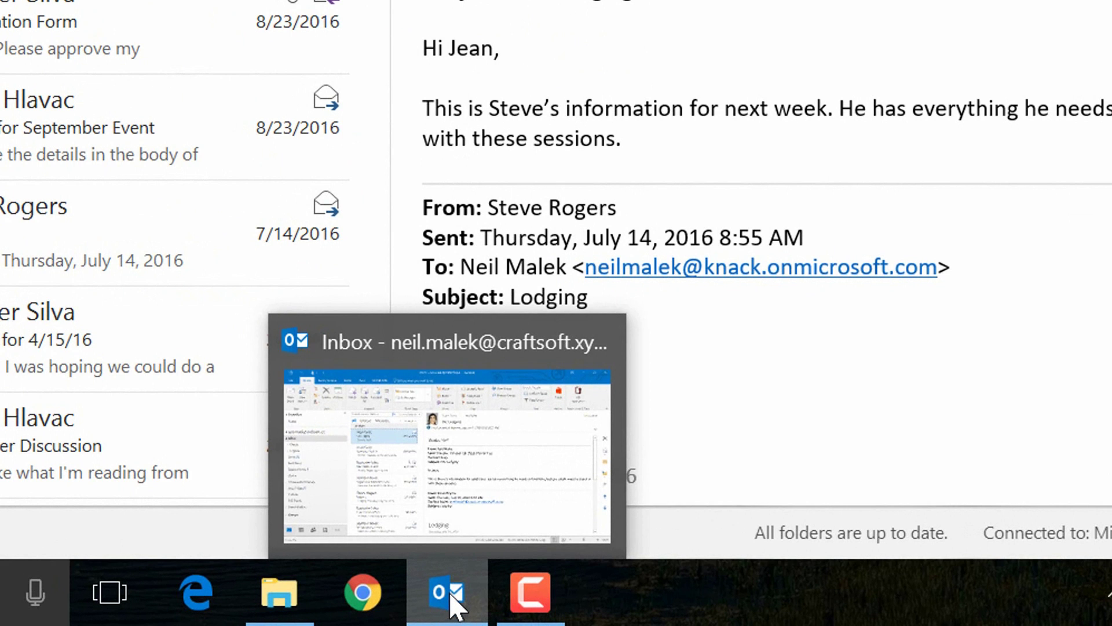
right_click(451, 594)
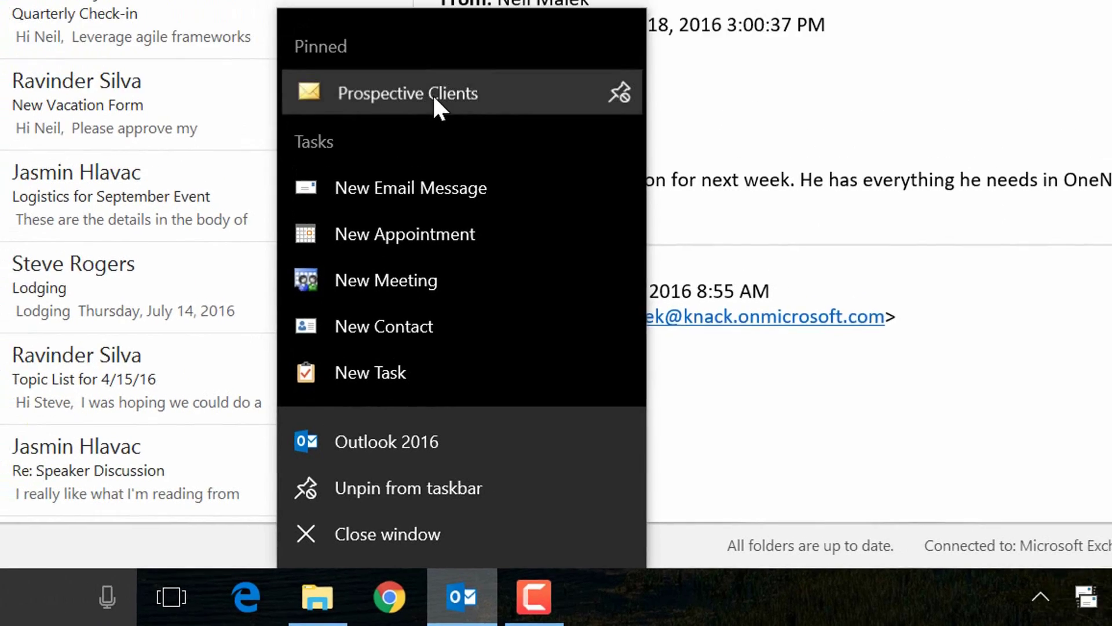
Start a new pre-filled email from the pinned Prospective Clients template in Outlook's jump list.
left_click(488, 333)
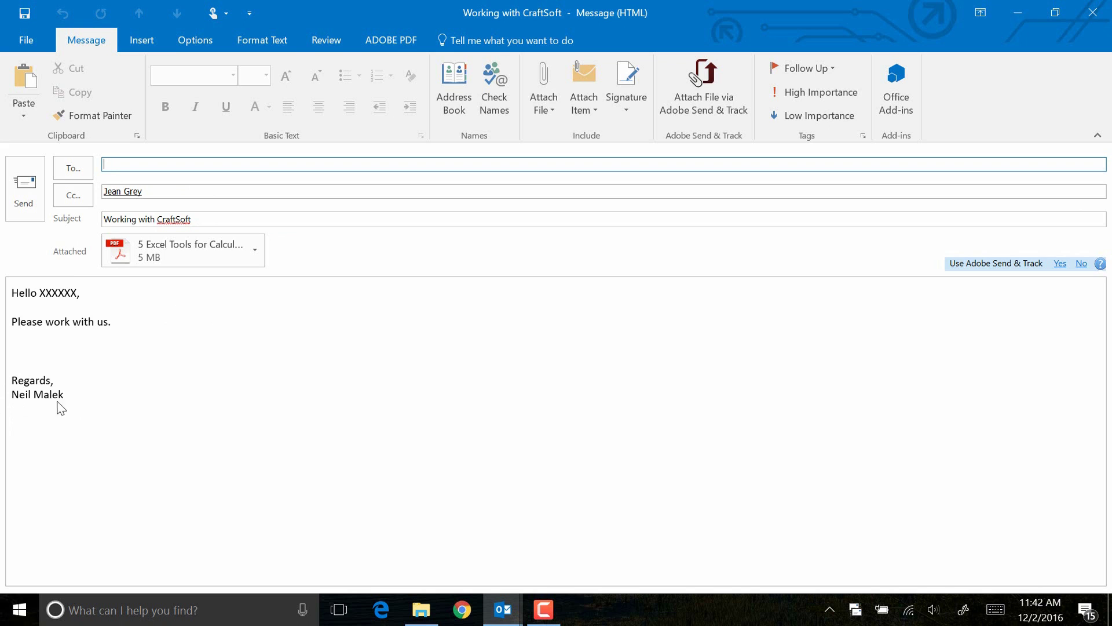
Replace the XXXXXX greeting placeholder with Ted and address the message to Ted.
left_click(55, 294)
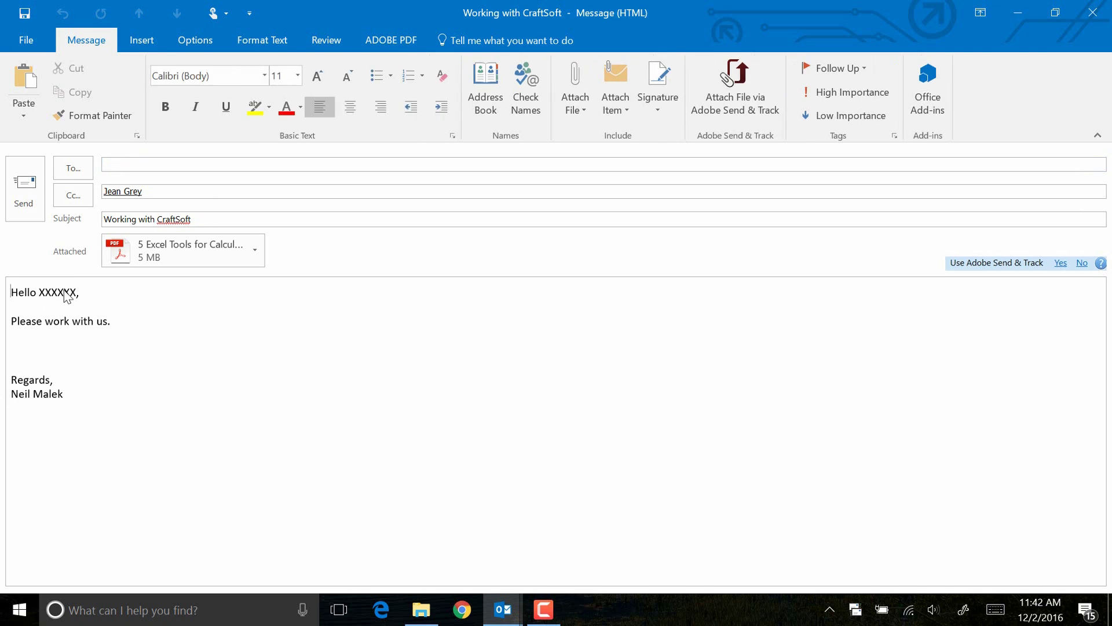
double_click(55, 291)
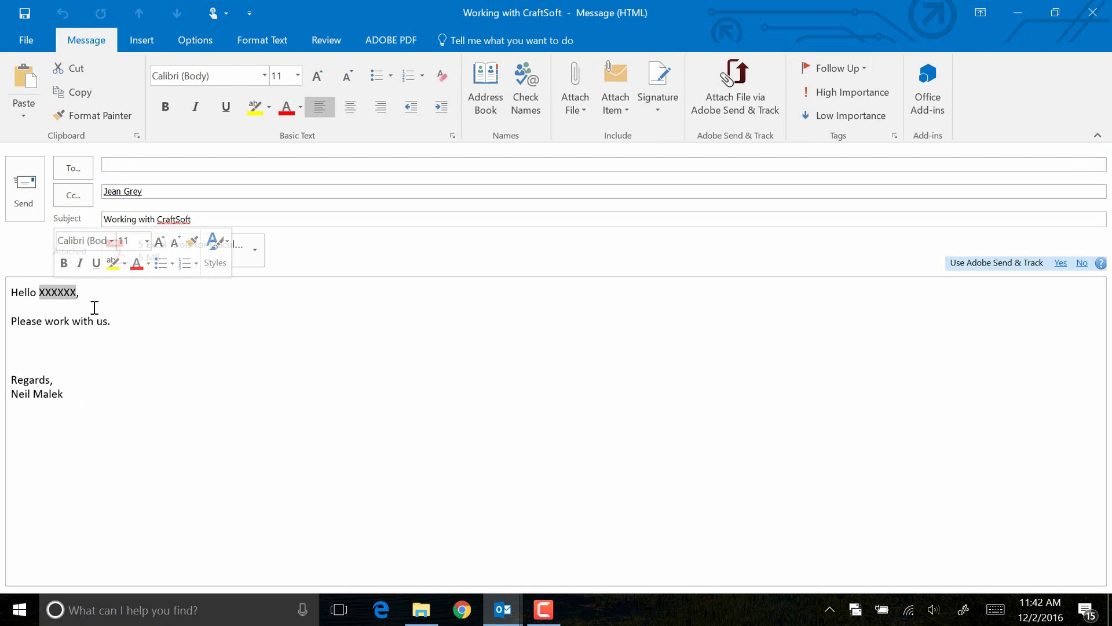
type("Ted")
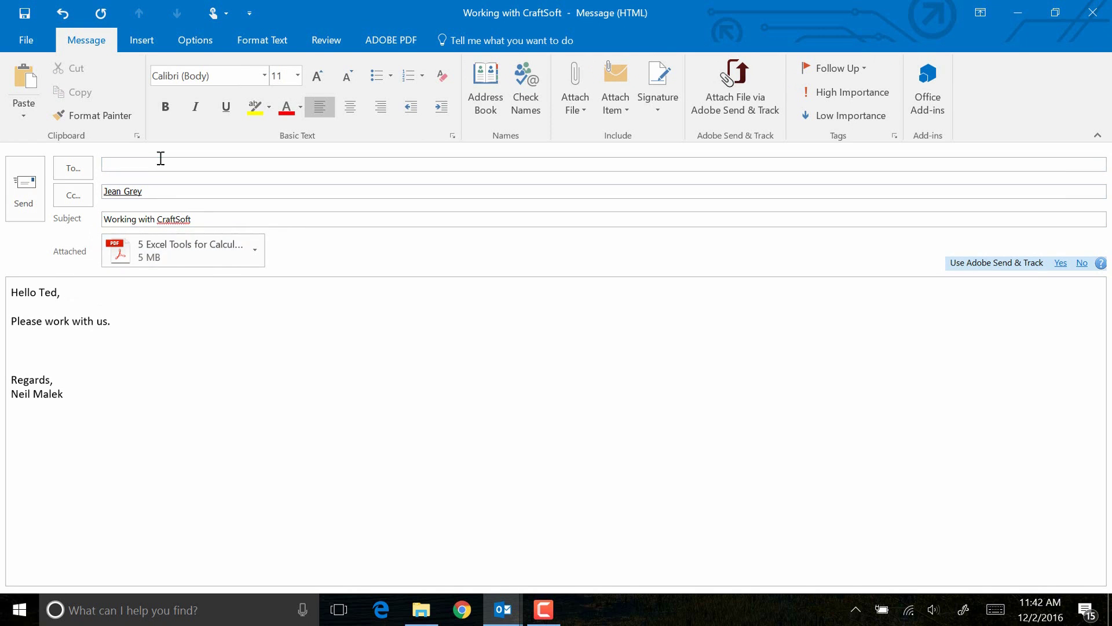
left_click(163, 162)
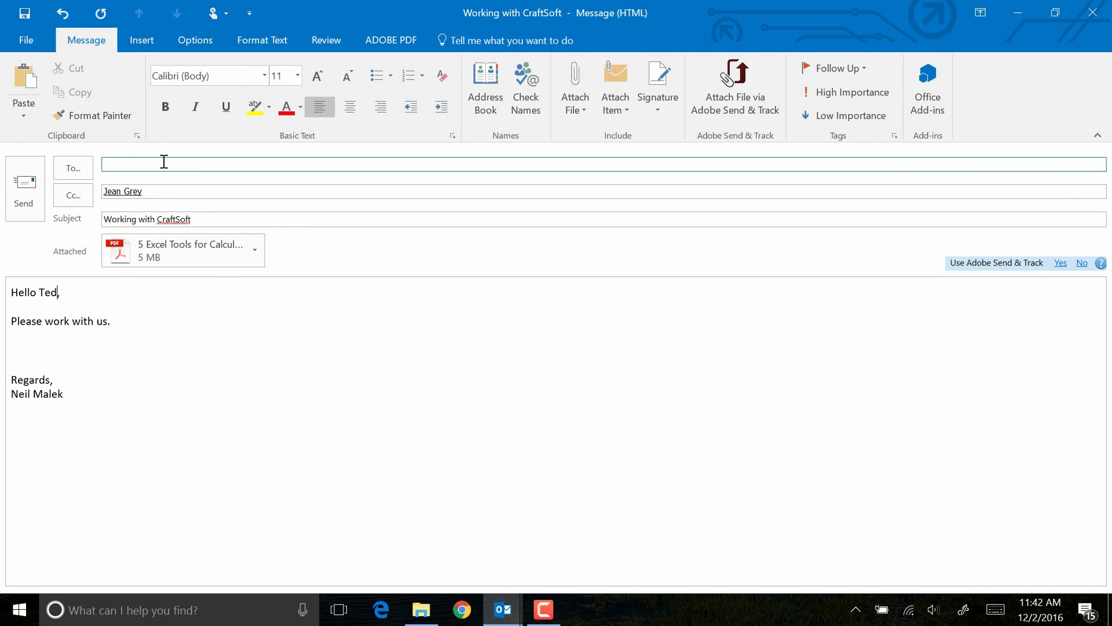
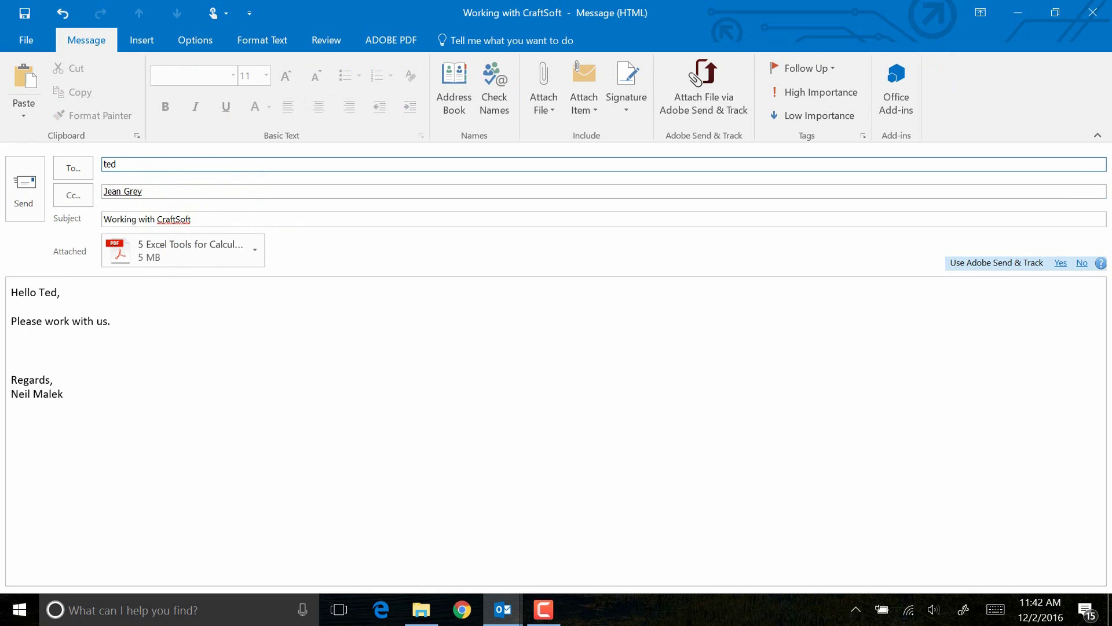
Close the draft message and discard it without saving.
left_click(1102, 16)
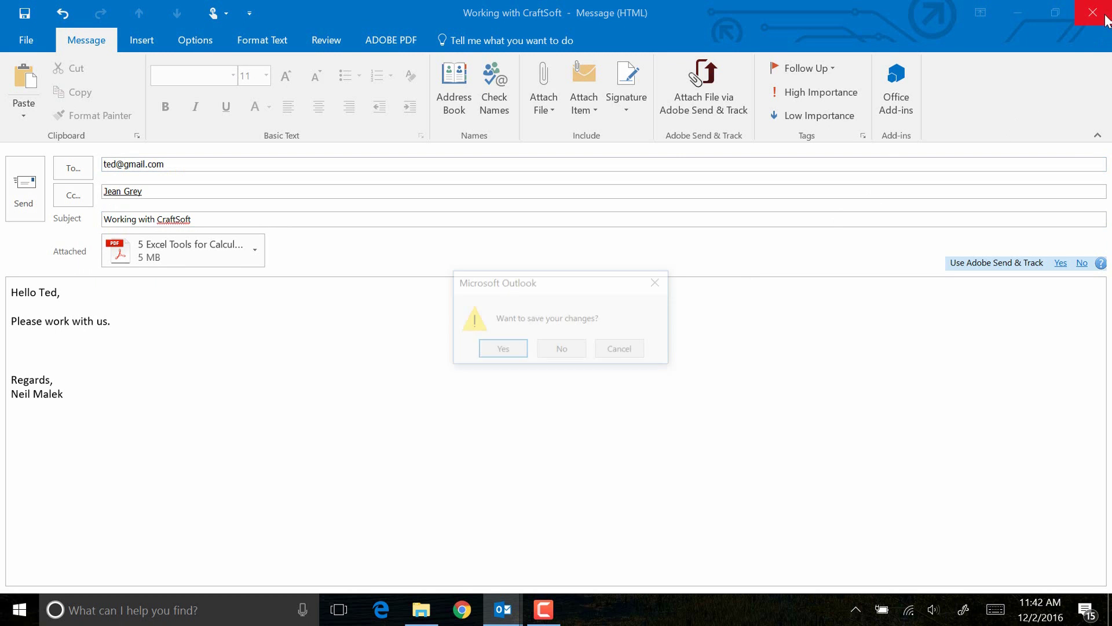
left_click(563, 350)
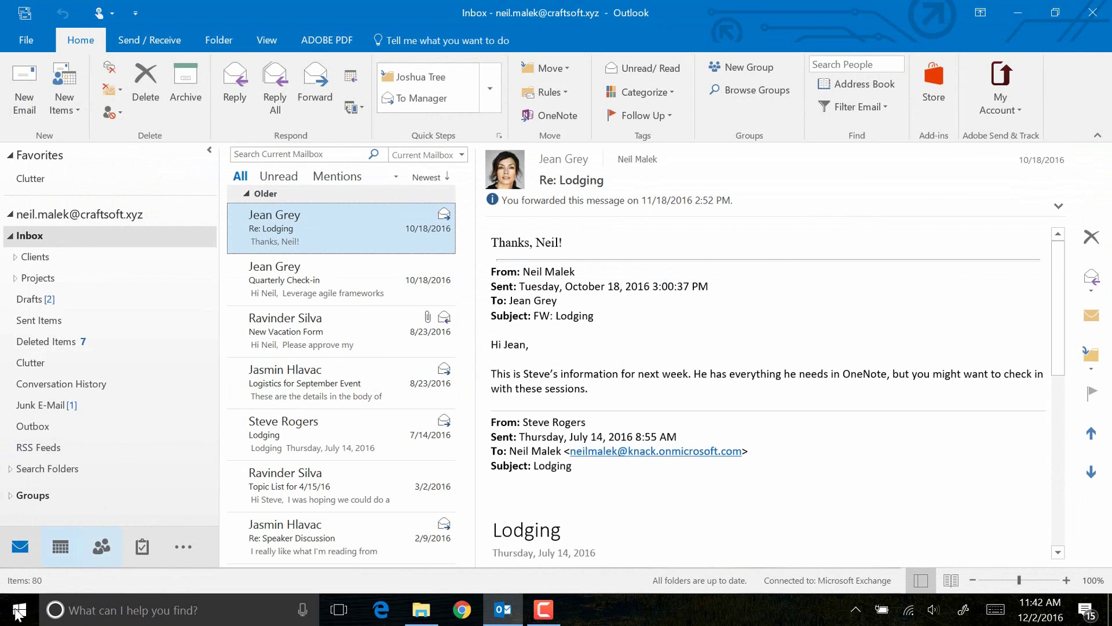
Open the Templates folder from Start search and select Meeting Template.
key("super")
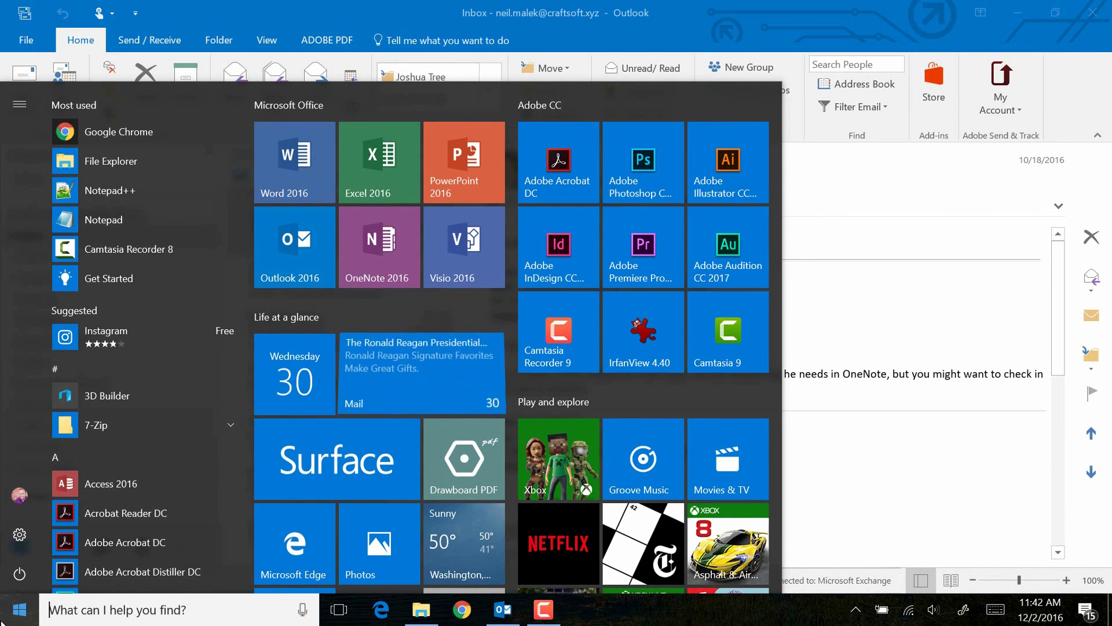
type("C:\\Users\\neilm_9gb24s4\\AppData\\Roaming\\Microsoft\\Templates")
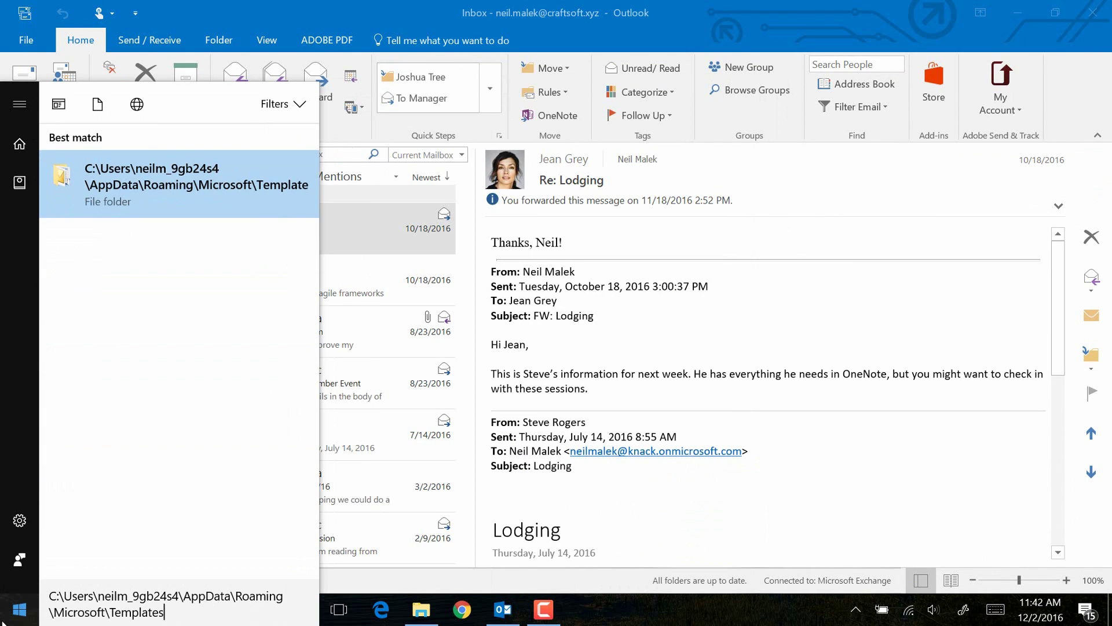
left_click(168, 190)
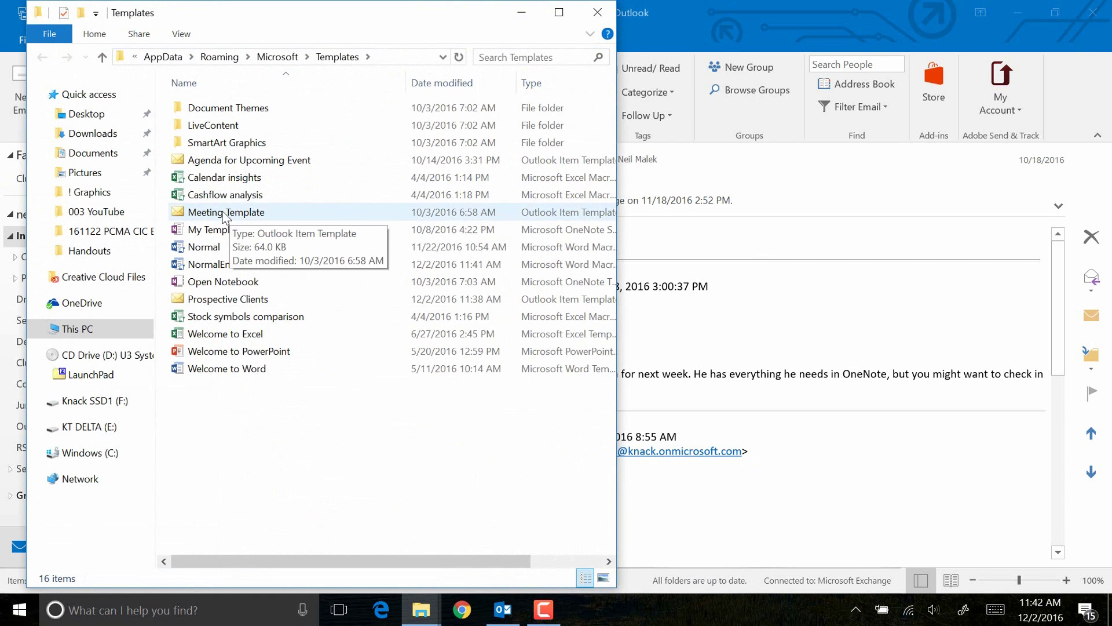
left_click(225, 217)
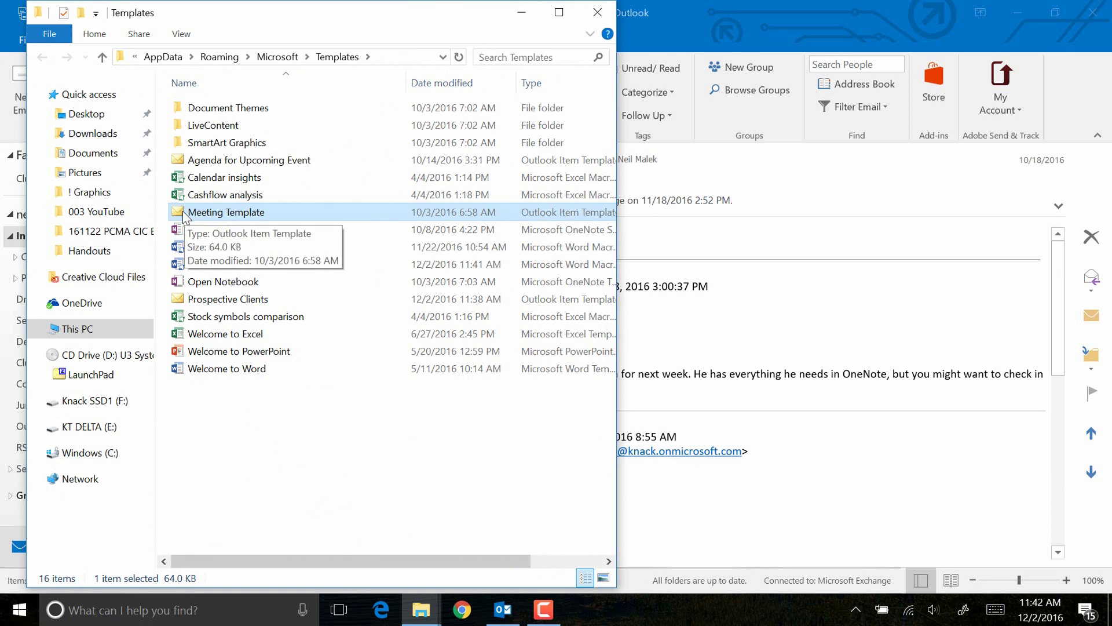
Drag Meeting Template onto the Outlook taskbar button to pin it to the jump list.
left_click_drag(184, 218, 519, 616)
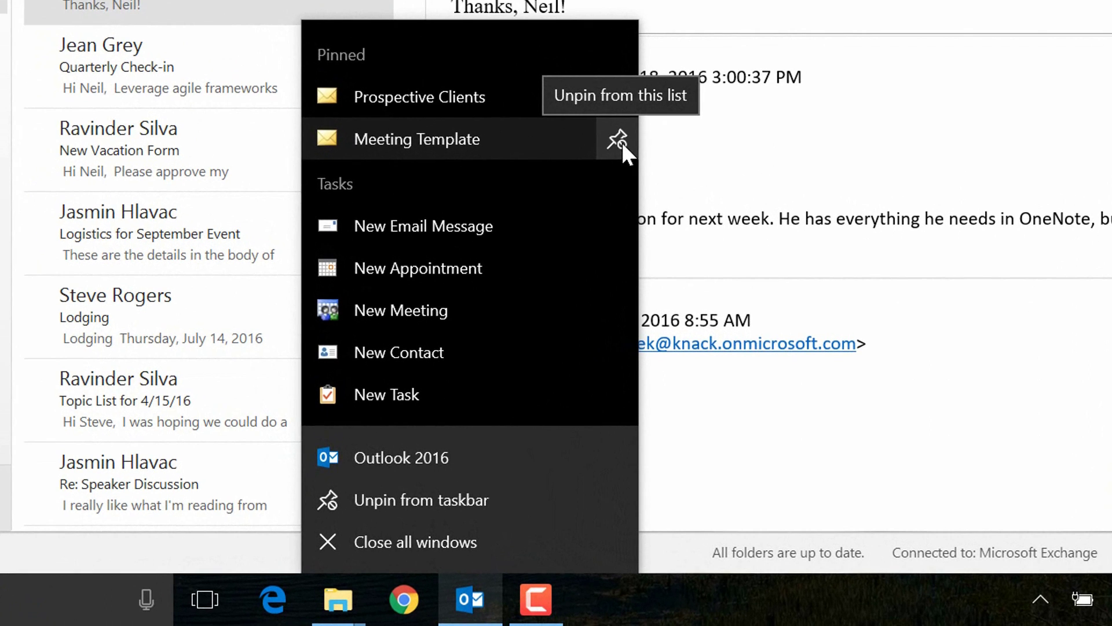
Unpin Meeting Template and Prospective Clients from Outlook's taskbar jump list.
left_click(618, 139)
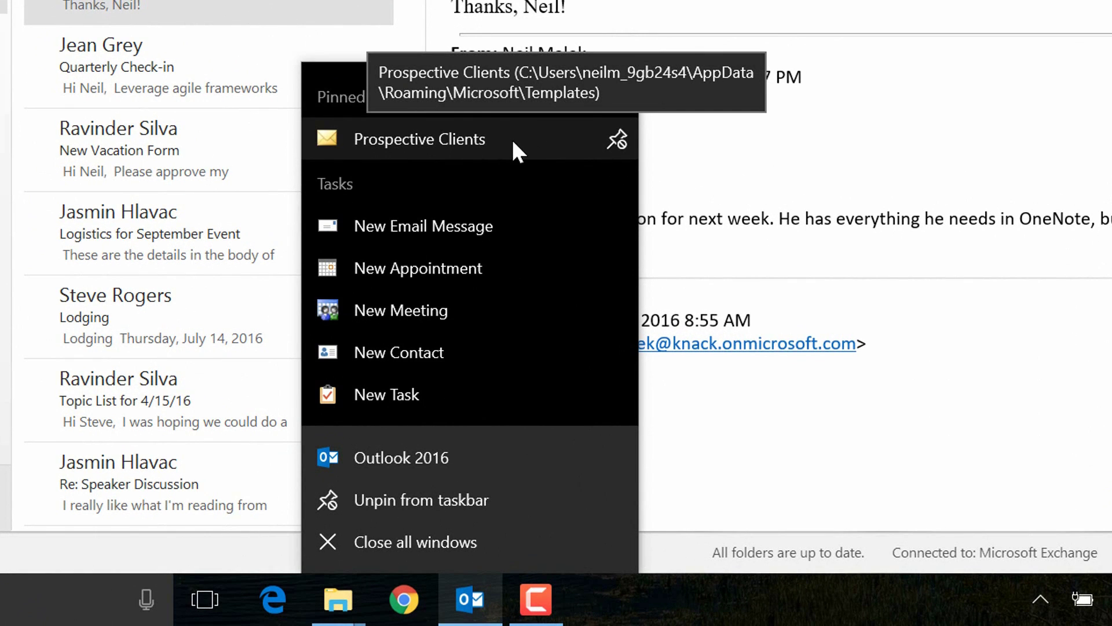
left_click(615, 141)
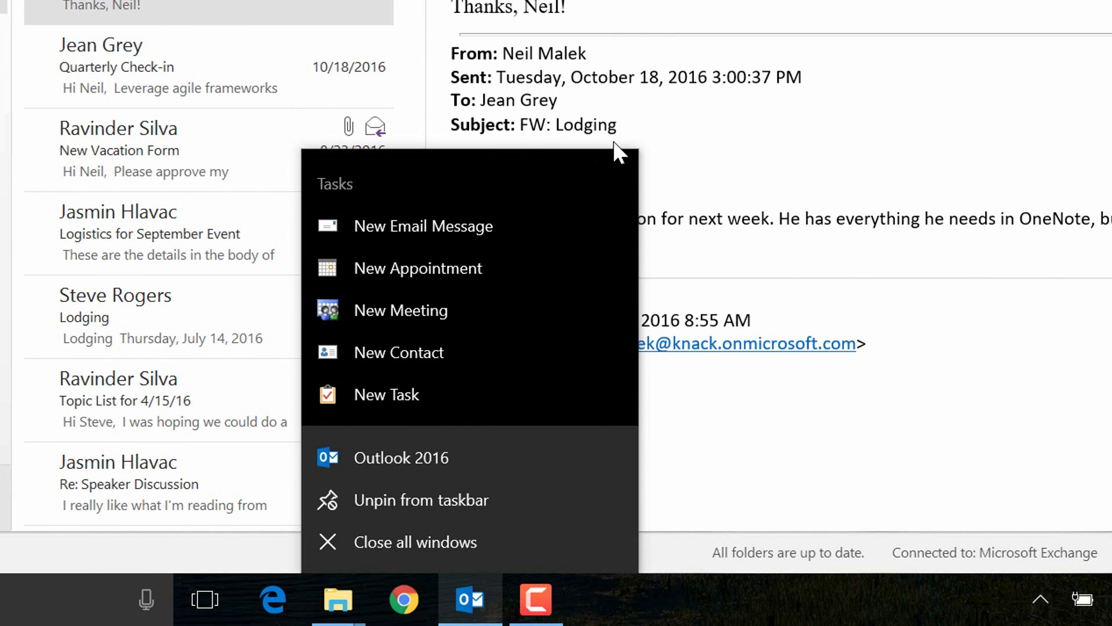